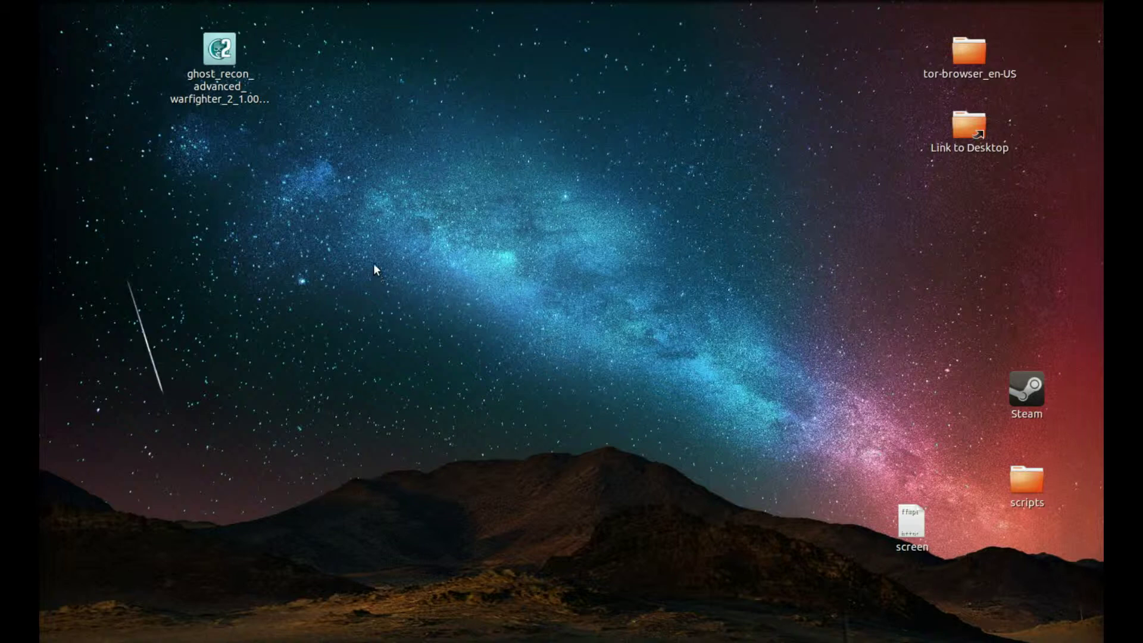
In Chrome, open the PlayOnLinux Downloads page and expand its Ubuntu section showing PlayOnLinux_4.2.4.deb.
{"action": "mouse_move", "coordinate": [55, 157]}
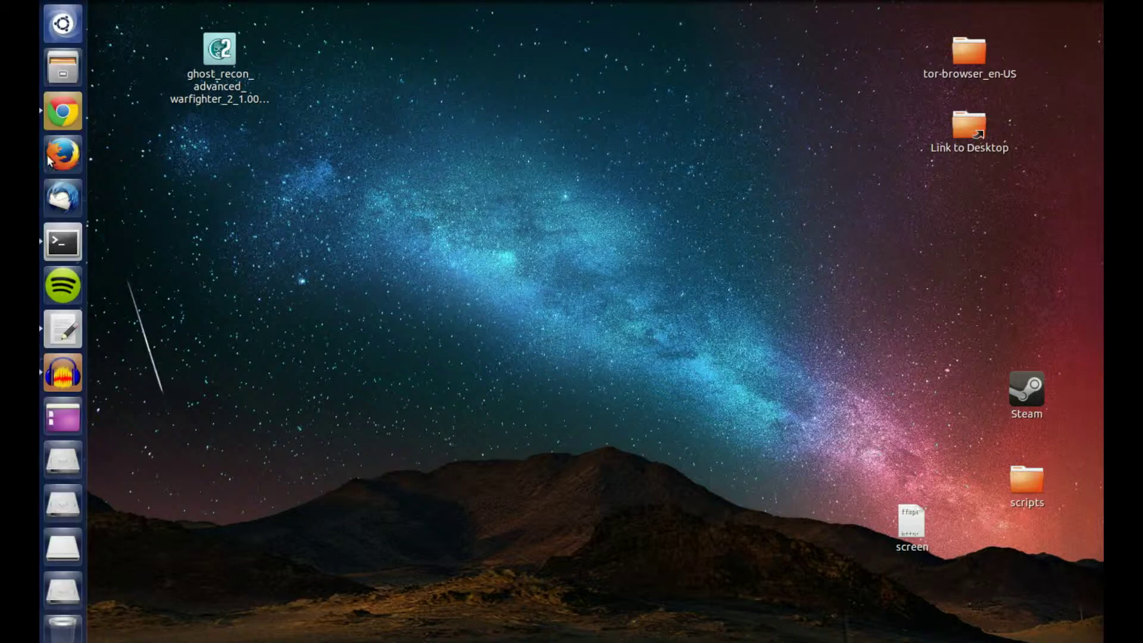
{"action": "left_click", "coordinate": [70, 115]}
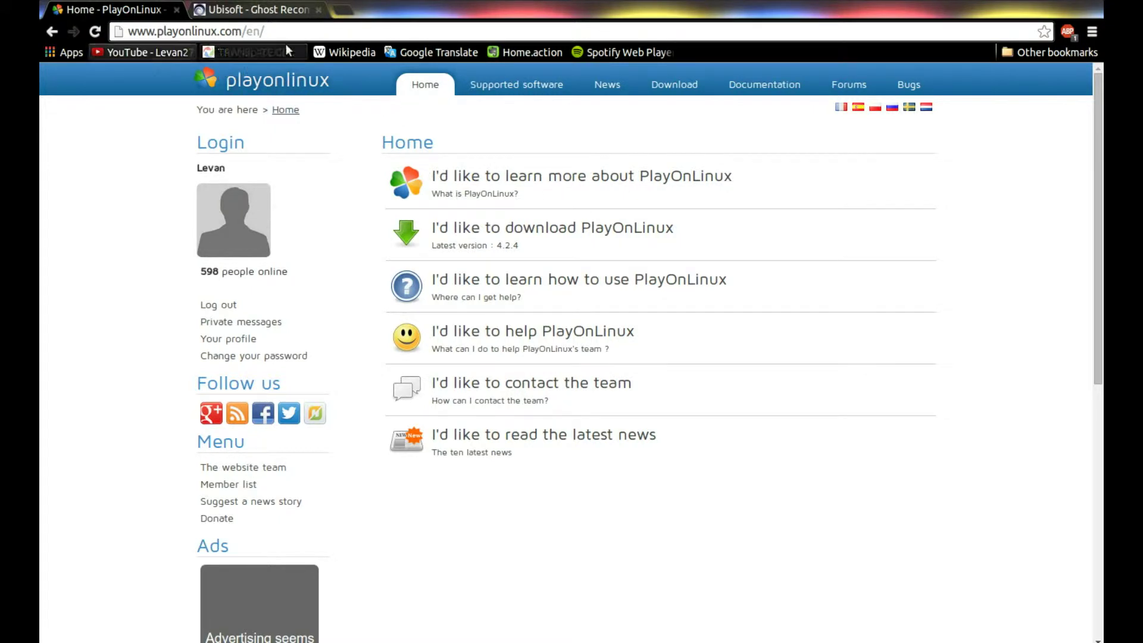
{"action": "left_click", "coordinate": [673, 89]}
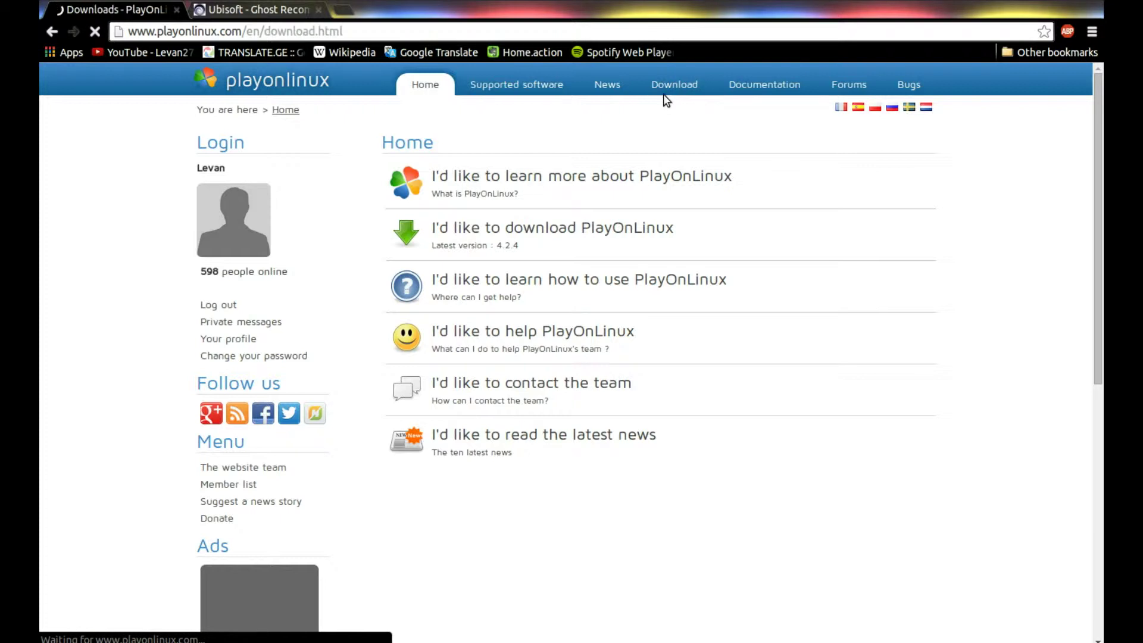
{"action": "scroll", "coordinate": [507, 219], "scroll_direction": "down", "scroll_amount": 5}
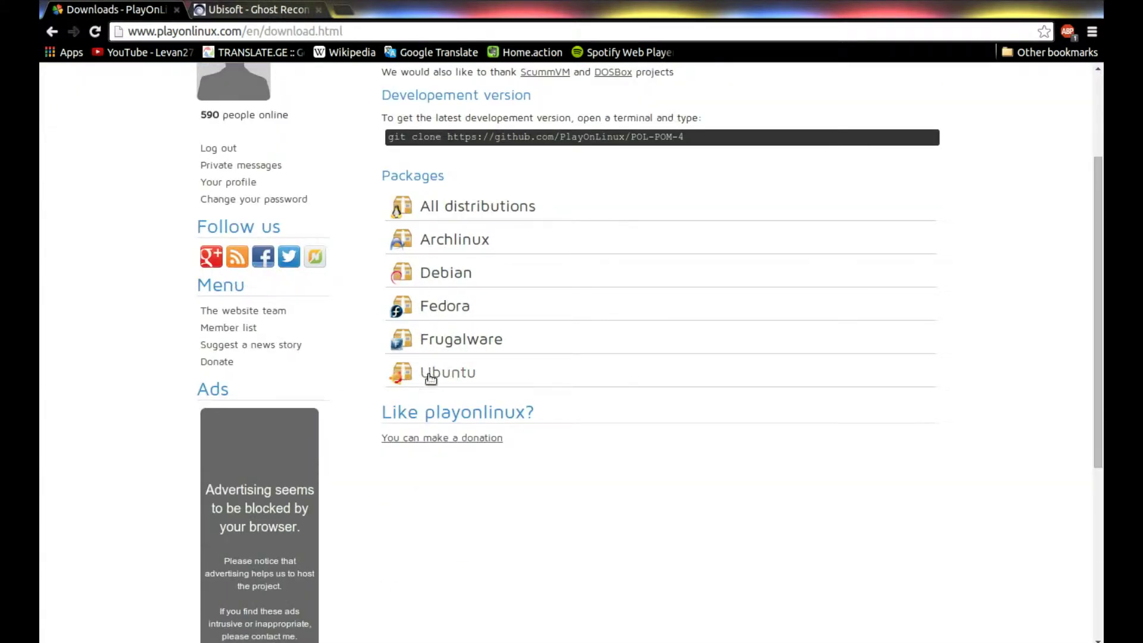
{"action": "left_click", "coordinate": [452, 367]}
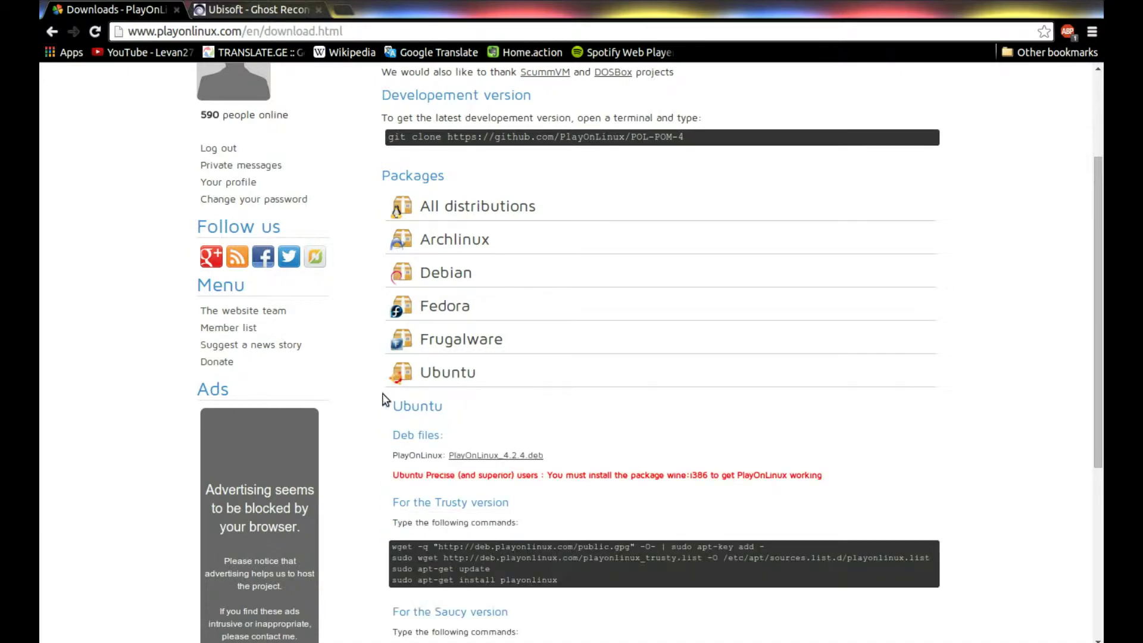
{"action": "scroll", "coordinate": [470, 345], "scroll_direction": "down", "scroll_amount": 4}
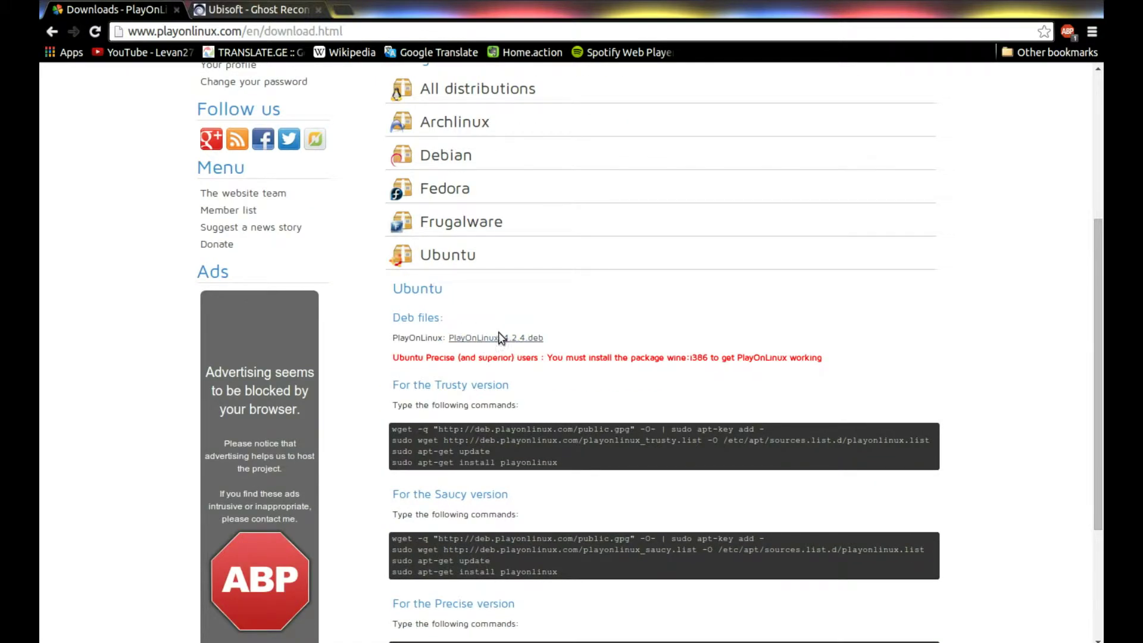
Minimize Chrome, launch PlayOnLinux from a Dash search for 'play', and reposition its window.
{"action": "key", "text": "ctrl+super+d"}
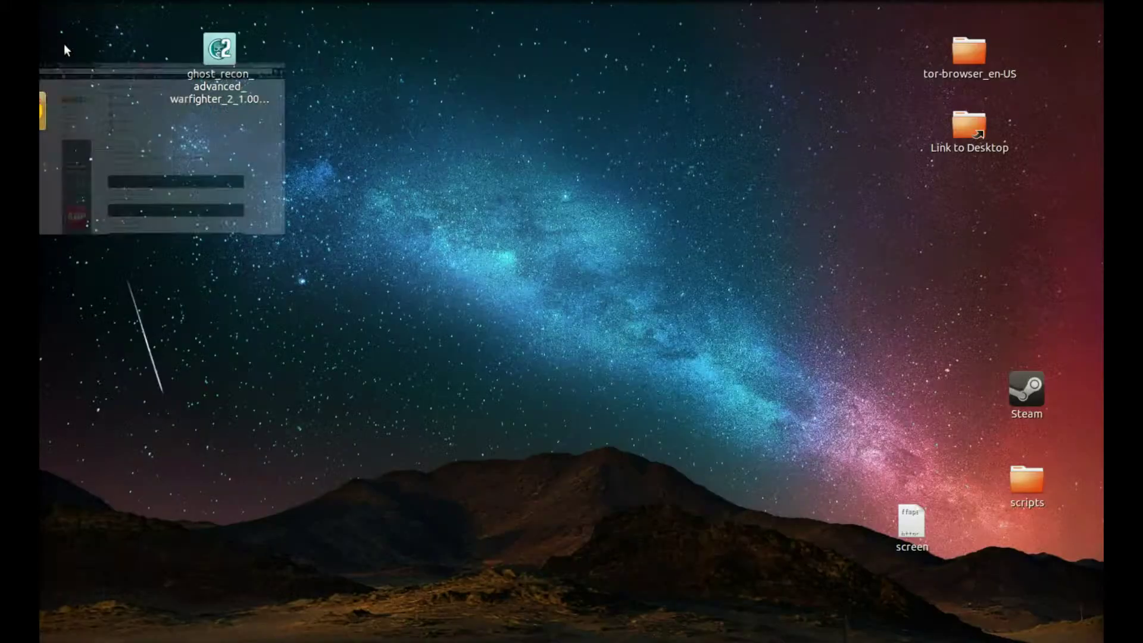
{"action": "mouse_move", "coordinate": [39, 183]}
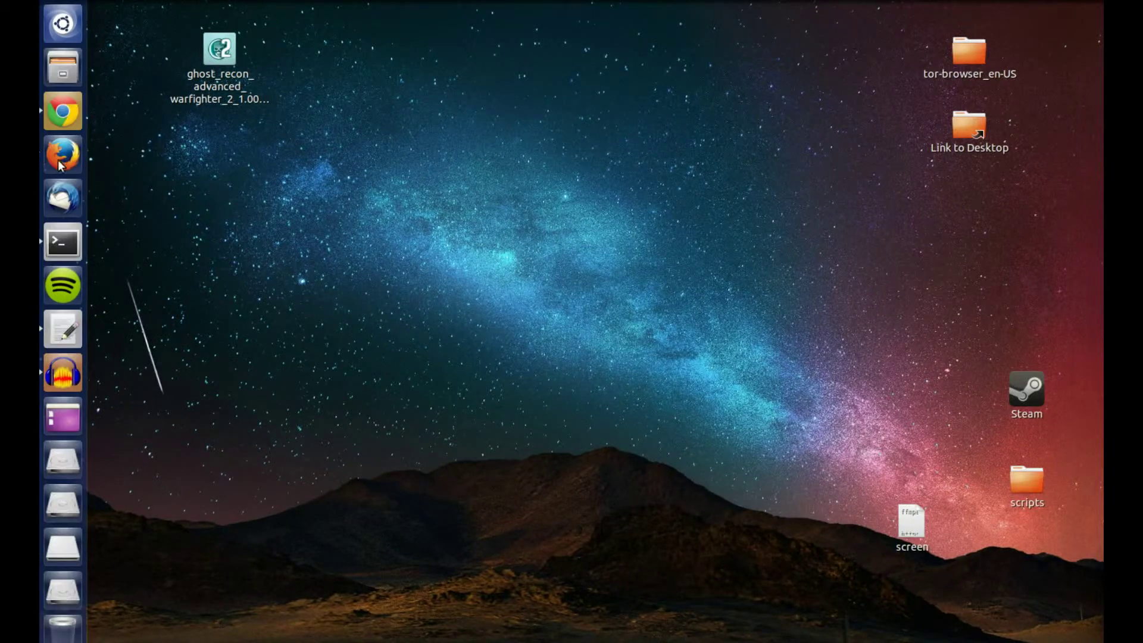
{"action": "left_click", "coordinate": [62, 28]}
{"action": "type", "text": "play"}
{"action": "left_click", "coordinate": [169, 88]}
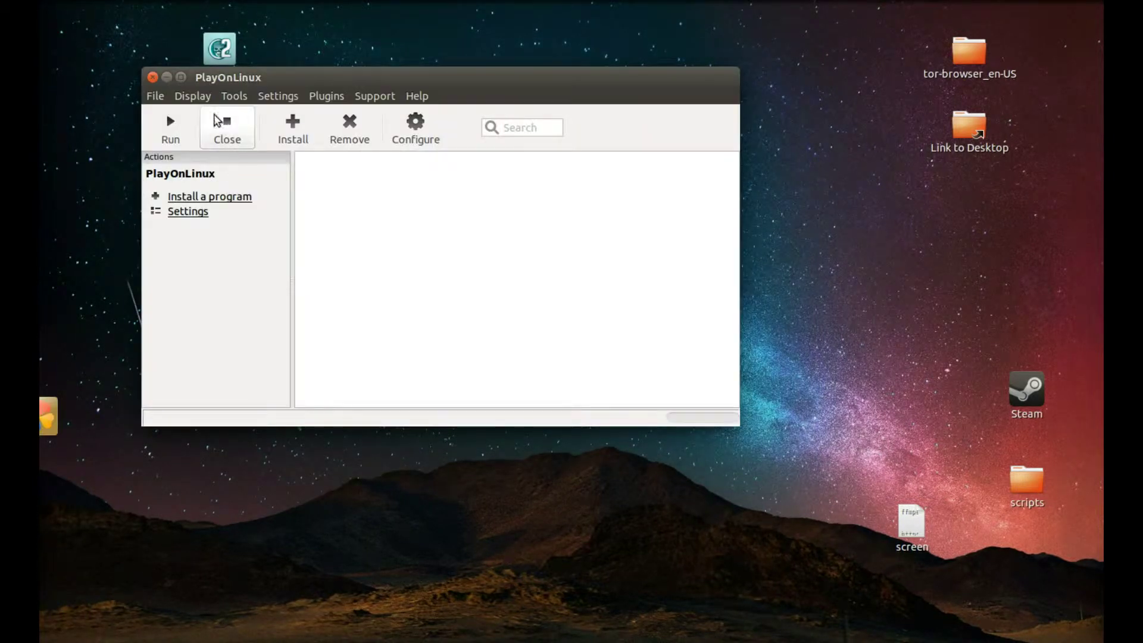
{"action": "left_click_drag", "start_coordinate": [356, 85], "coordinate": [455, 164]}
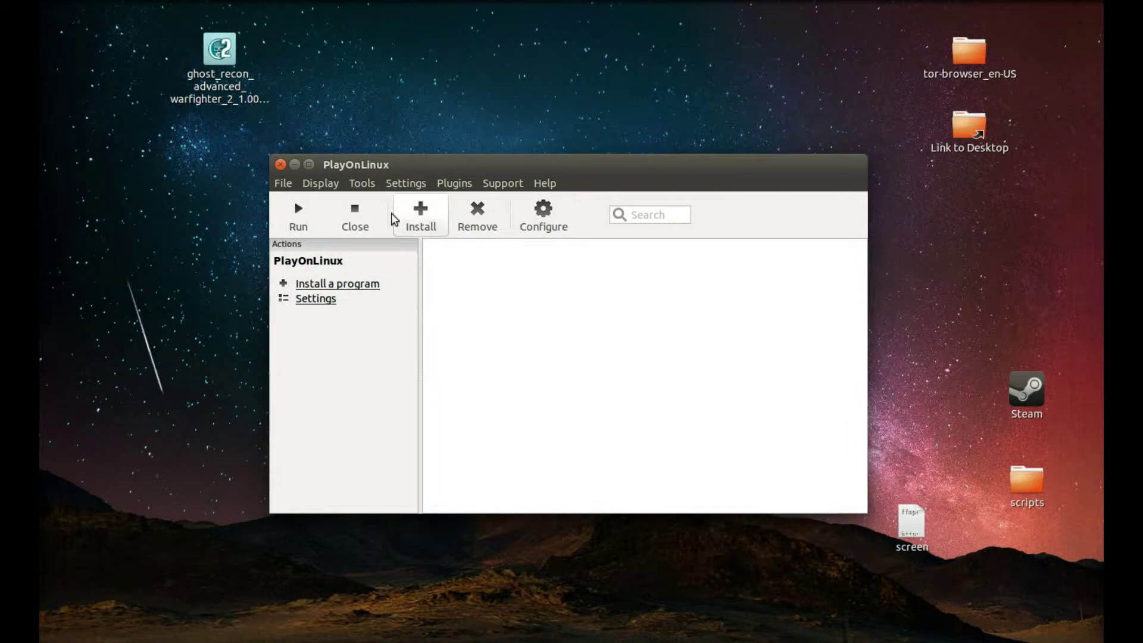
Install Wine 1.7.22 from the x86 list in Tools > Manage Wine versions.
{"action": "left_click", "coordinate": [361, 184]}
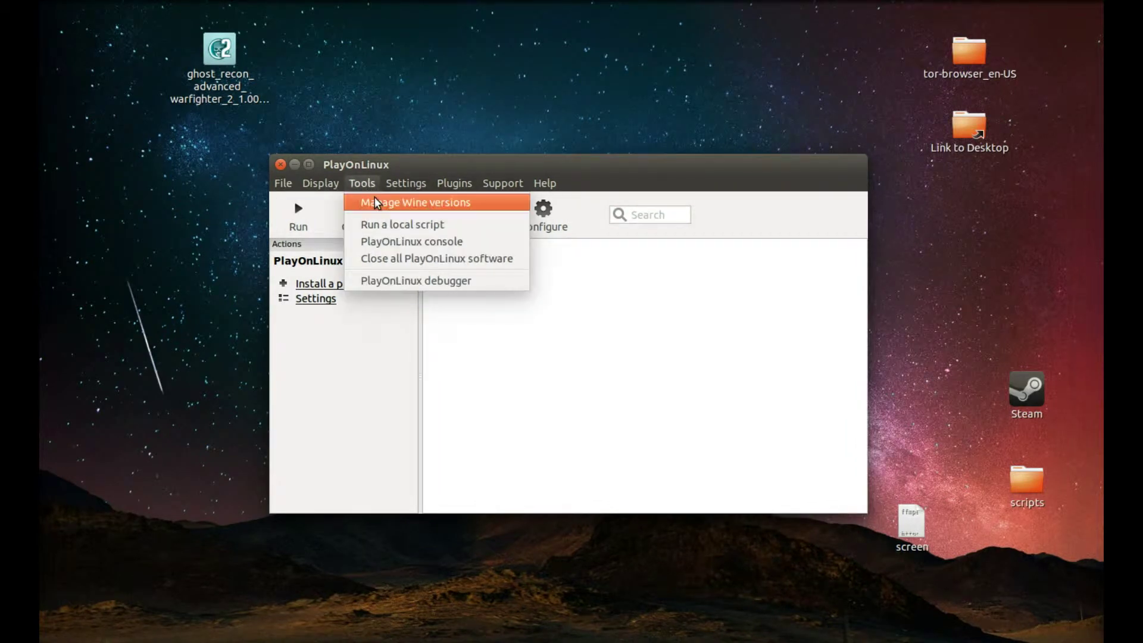
{"action": "left_click", "coordinate": [450, 204]}
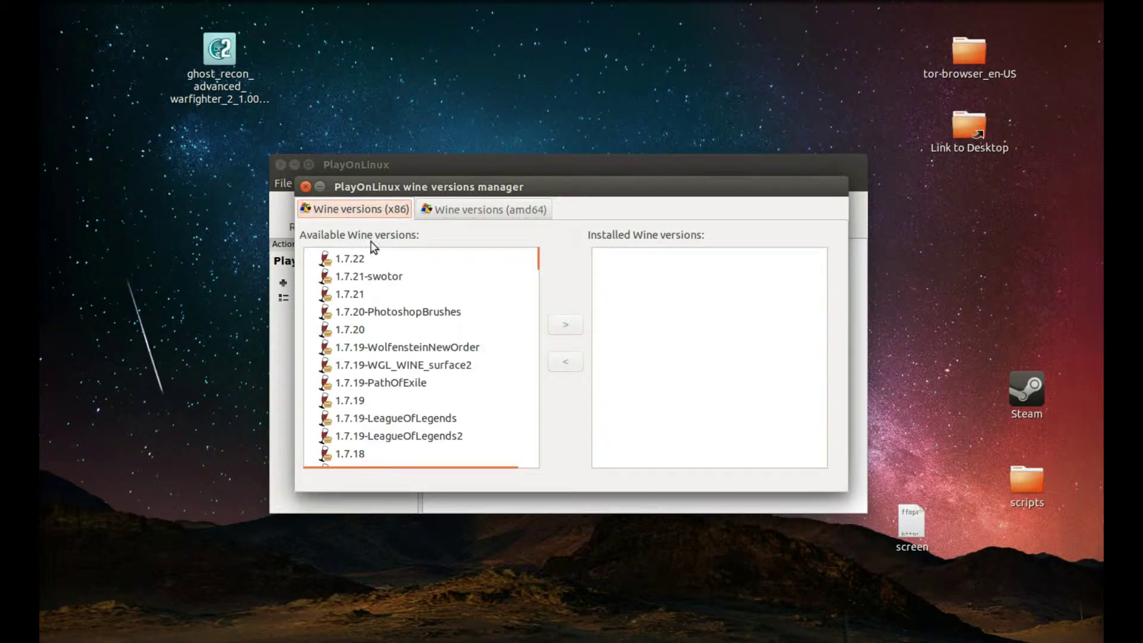
{"action": "left_click", "coordinate": [345, 265]}
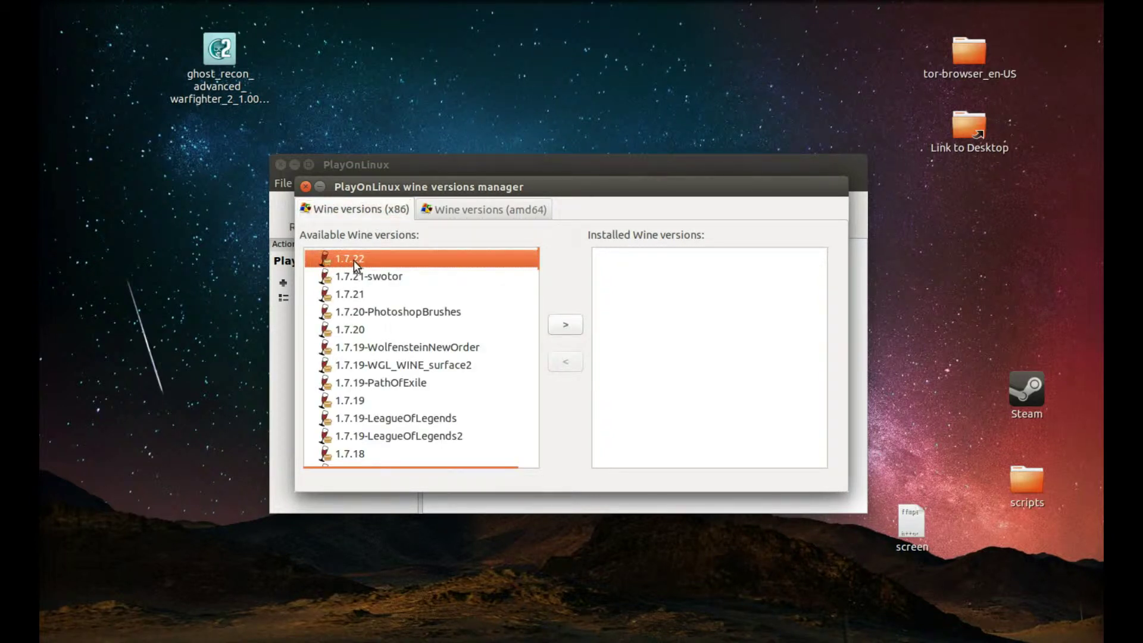
{"action": "left_click", "coordinate": [564, 324]}
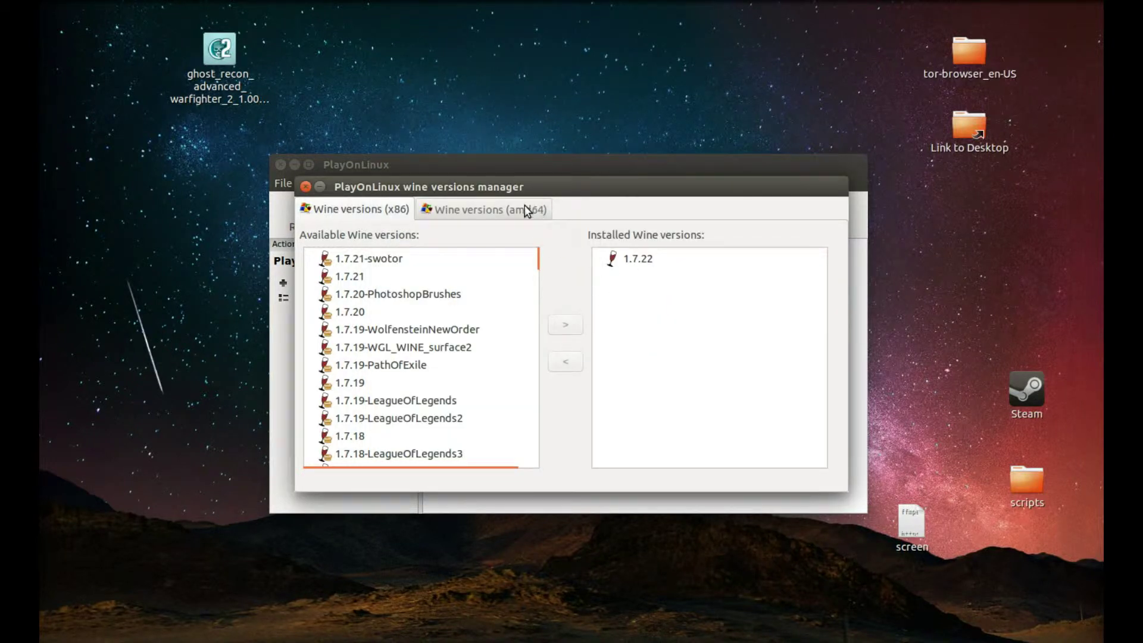
{"action": "left_click_drag", "start_coordinate": [455, 188], "coordinate": [577, 216]}
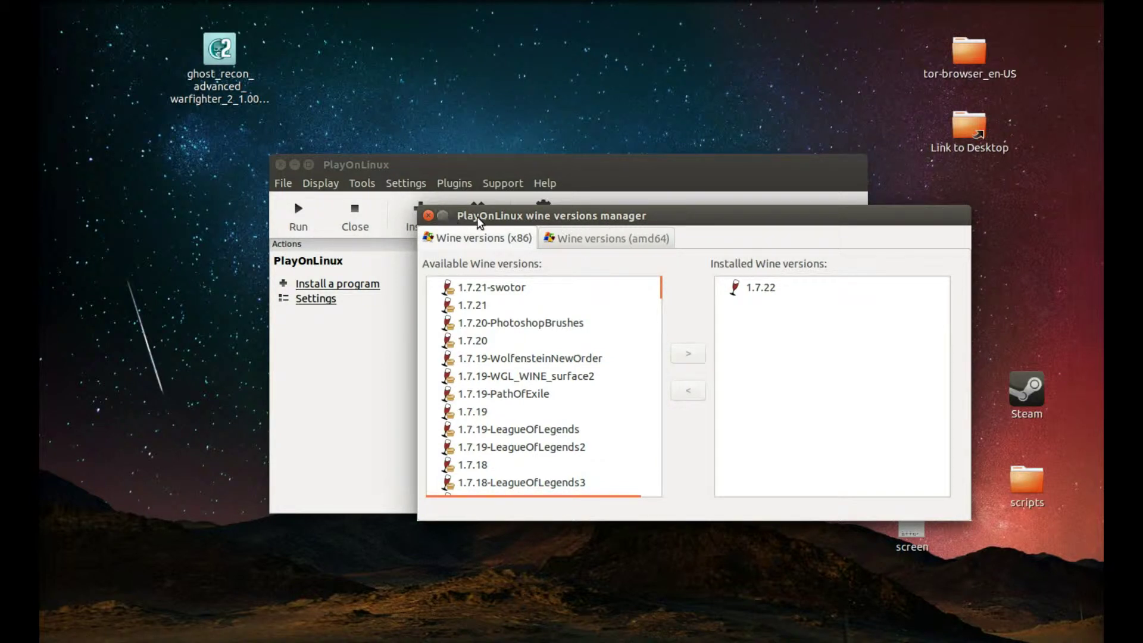
{"action": "left_click_drag", "start_coordinate": [476, 207], "coordinate": [472, 100]}
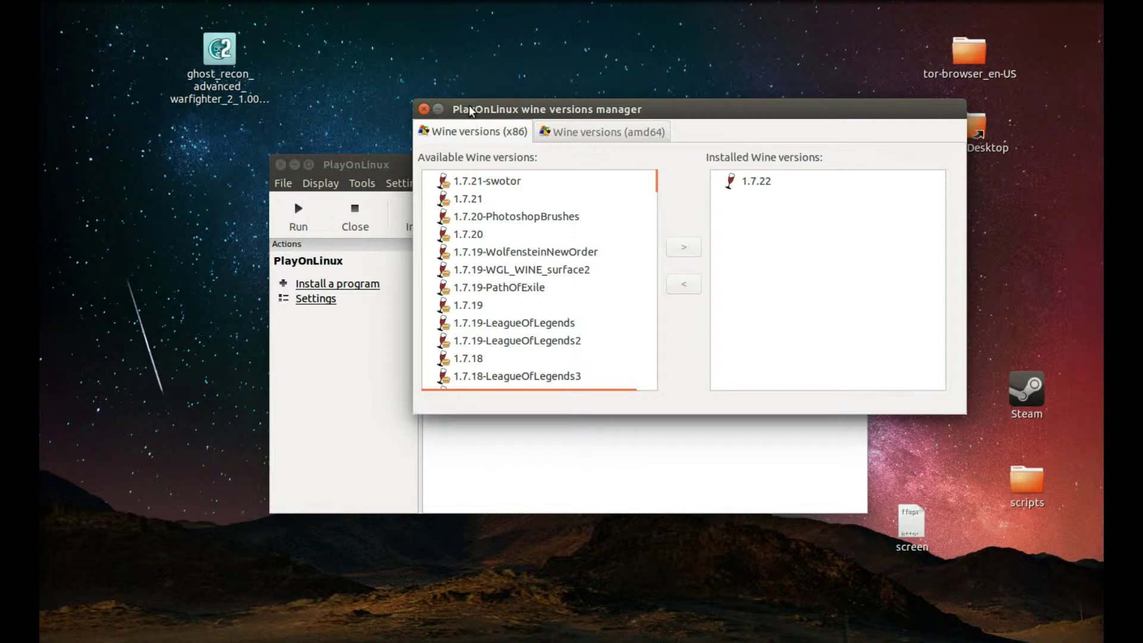
{"action": "left_click_drag", "start_coordinate": [470, 109], "coordinate": [478, 112]}
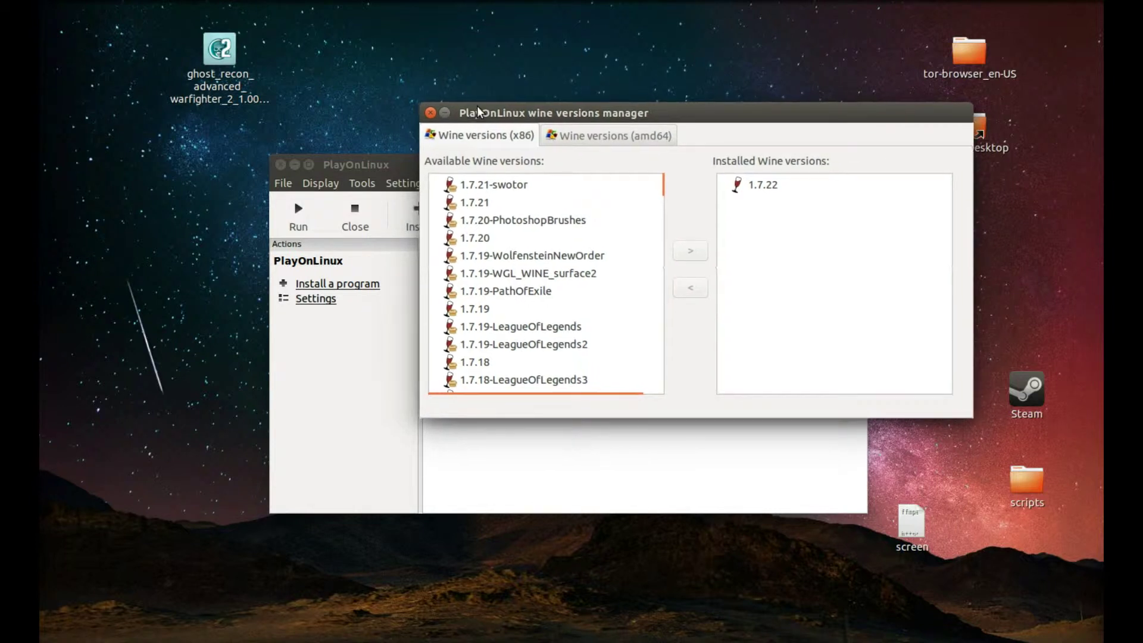
Close the Wine manager and create a 32-bit GRAW2 drive on Wine 1.7.22 through Configure > New.
{"action": "left_click", "coordinate": [429, 112]}
{"action": "left_click_drag", "start_coordinate": [425, 173], "coordinate": [390, 168]}
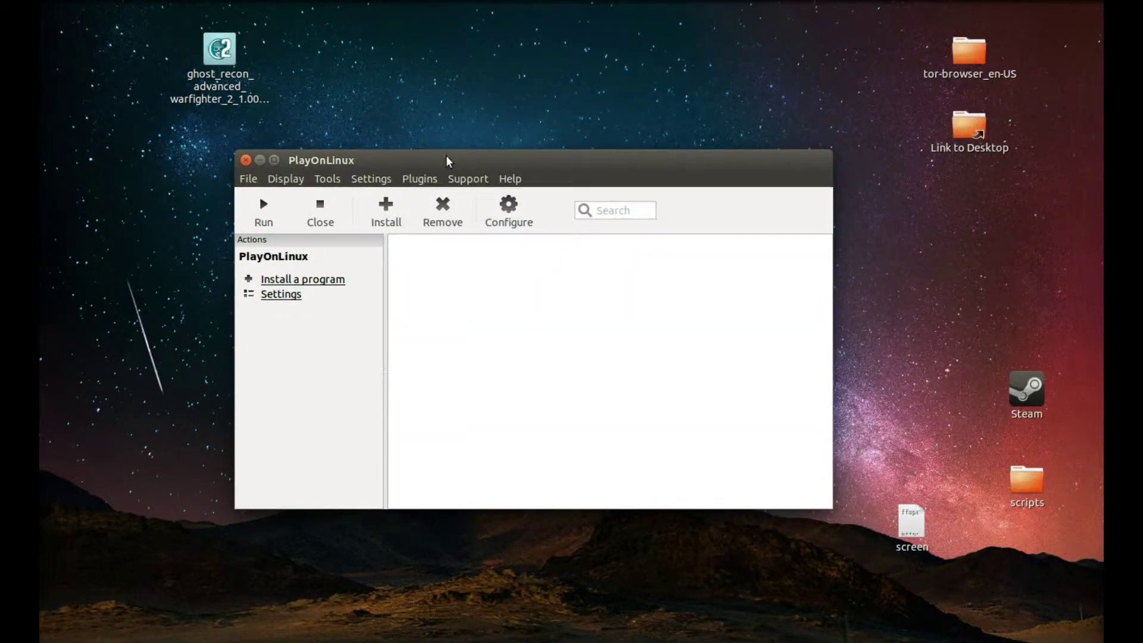
{"action": "left_click", "coordinate": [510, 213]}
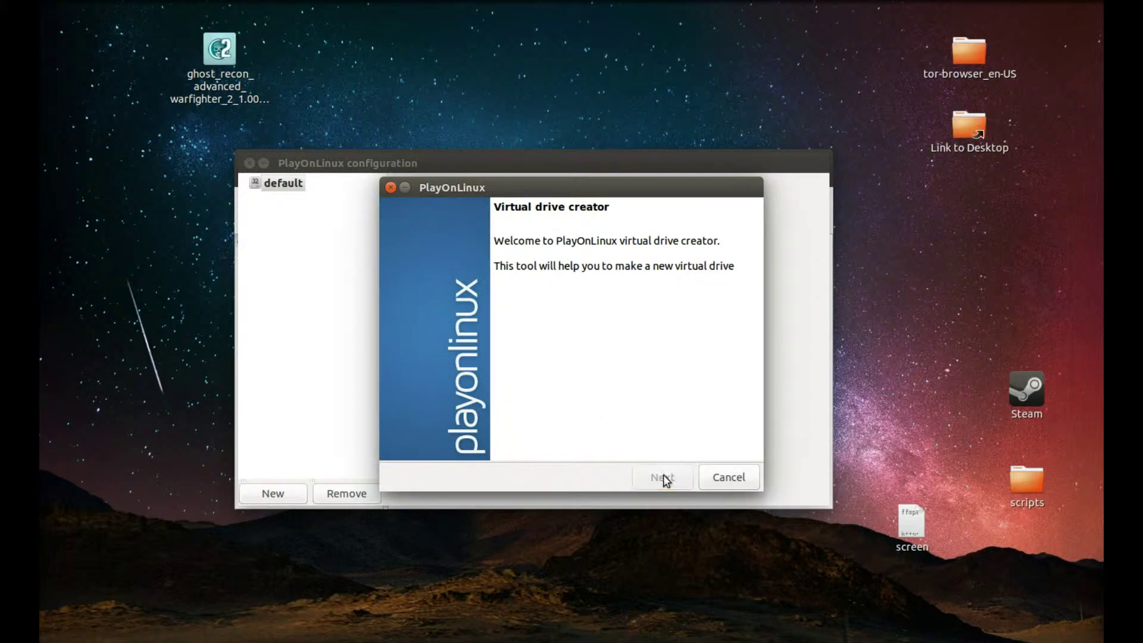
{"action": "left_click", "coordinate": [657, 475]}
{"action": "left_click", "coordinate": [448, 282]}
{"action": "key", "text": "Return"}
{"action": "left_click", "coordinate": [427, 317]}
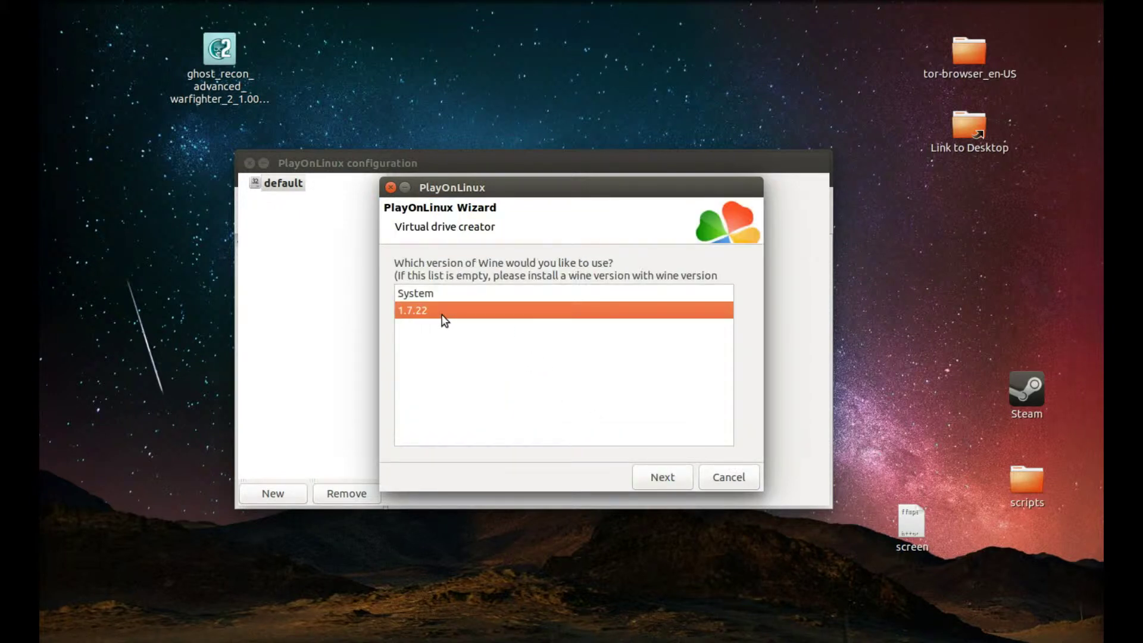
{"action": "key", "text": "Return"}
{"action": "left_click", "coordinate": [454, 285]}
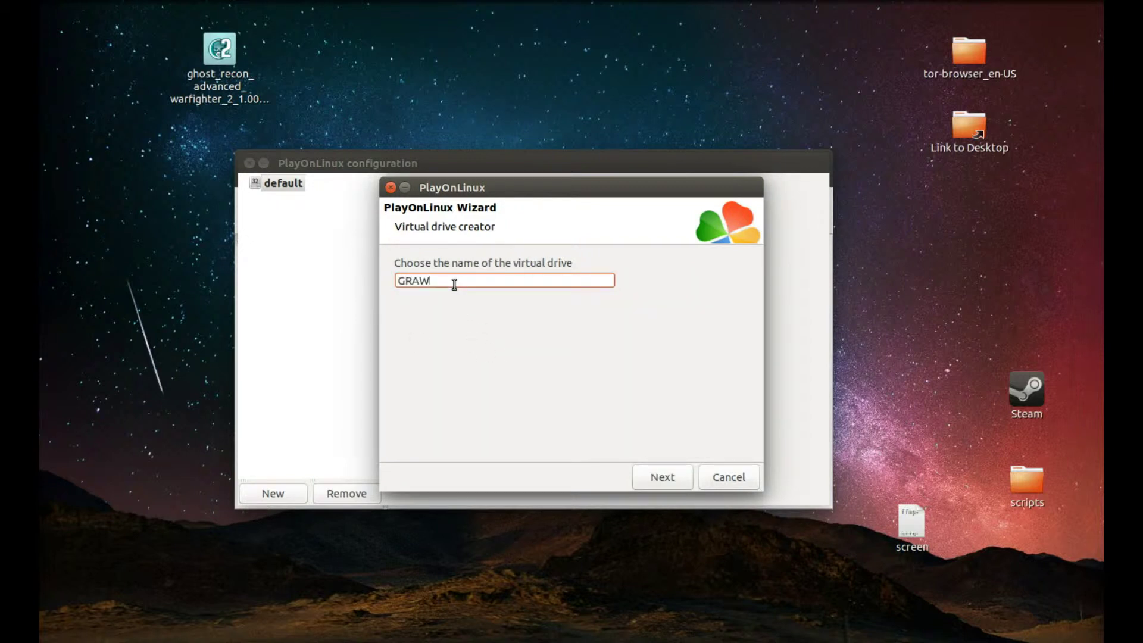
{"action": "left_click", "coordinate": [672, 482]}
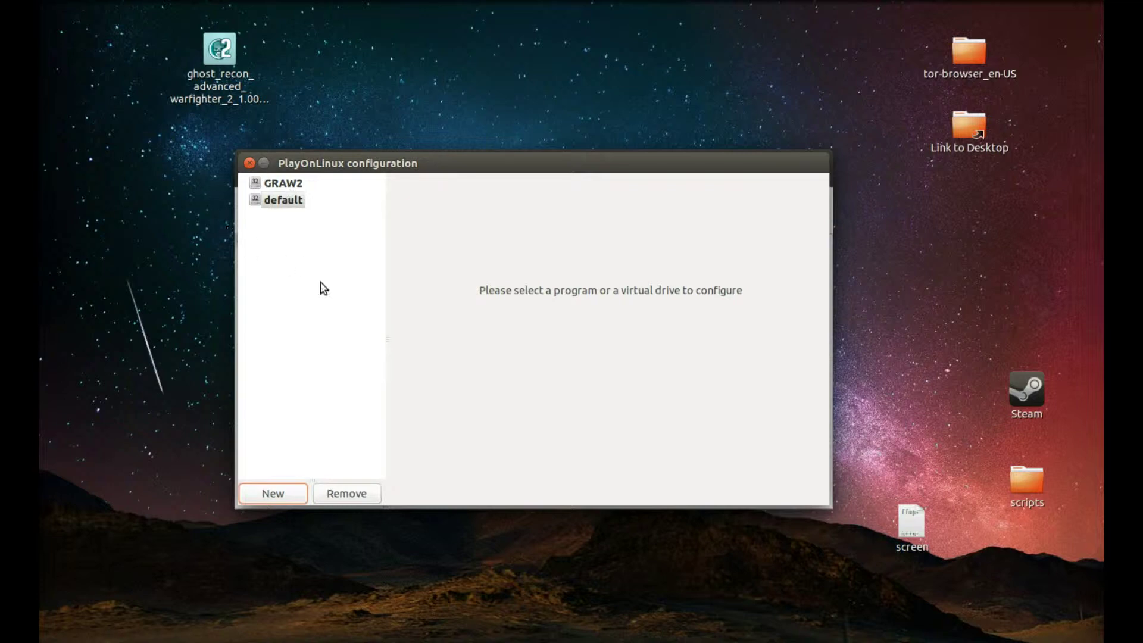
Run setup.exe from the GRAW2_INST disc in the GRAW2 drive, keeping English as setup language.
{"action": "left_click", "coordinate": [275, 183]}
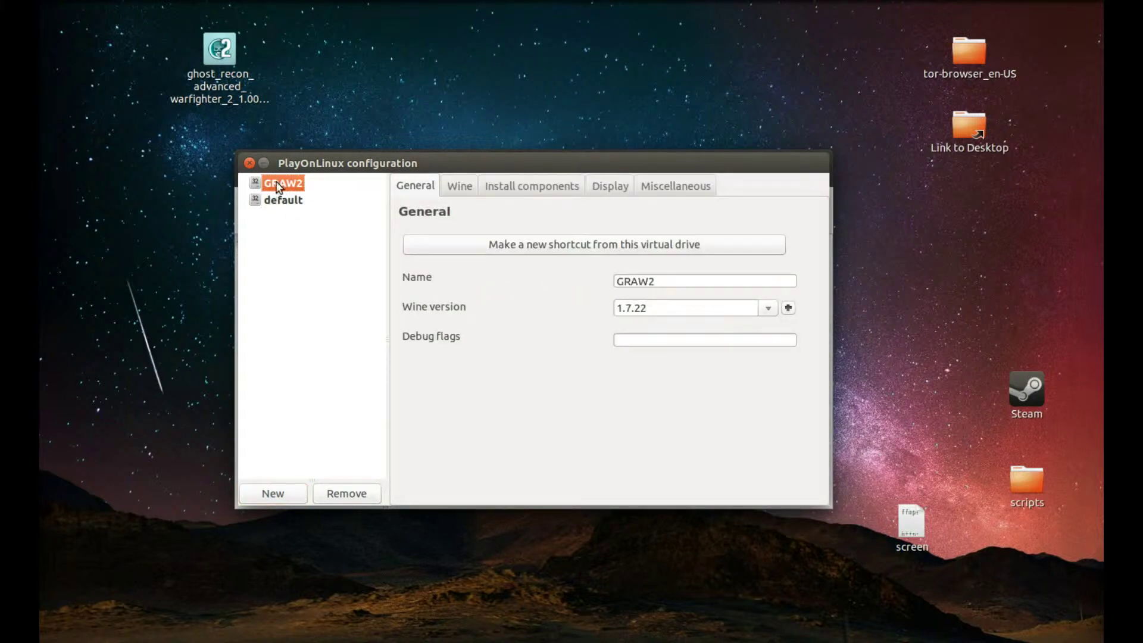
{"action": "left_click", "coordinate": [673, 188]}
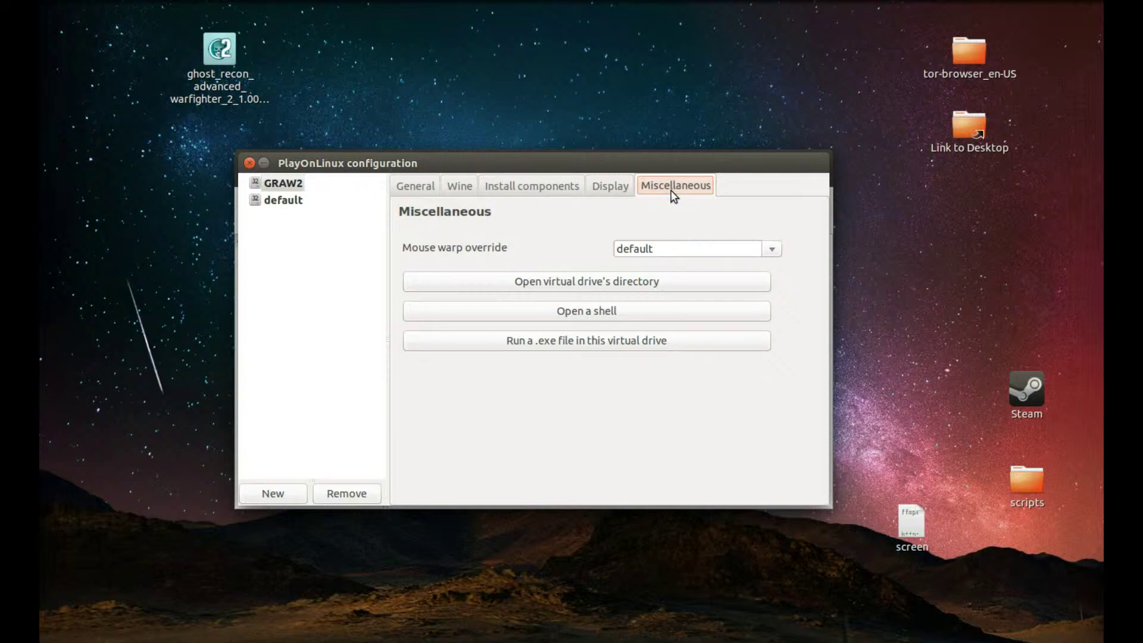
{"action": "left_click", "coordinate": [561, 346]}
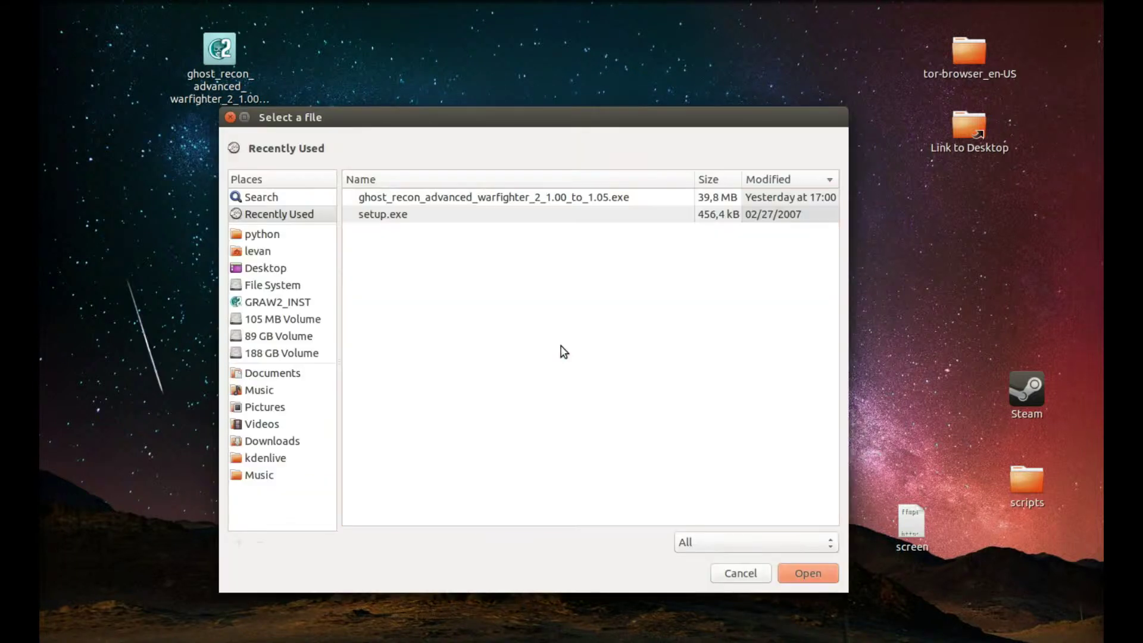
{"action": "left_click", "coordinate": [274, 302]}
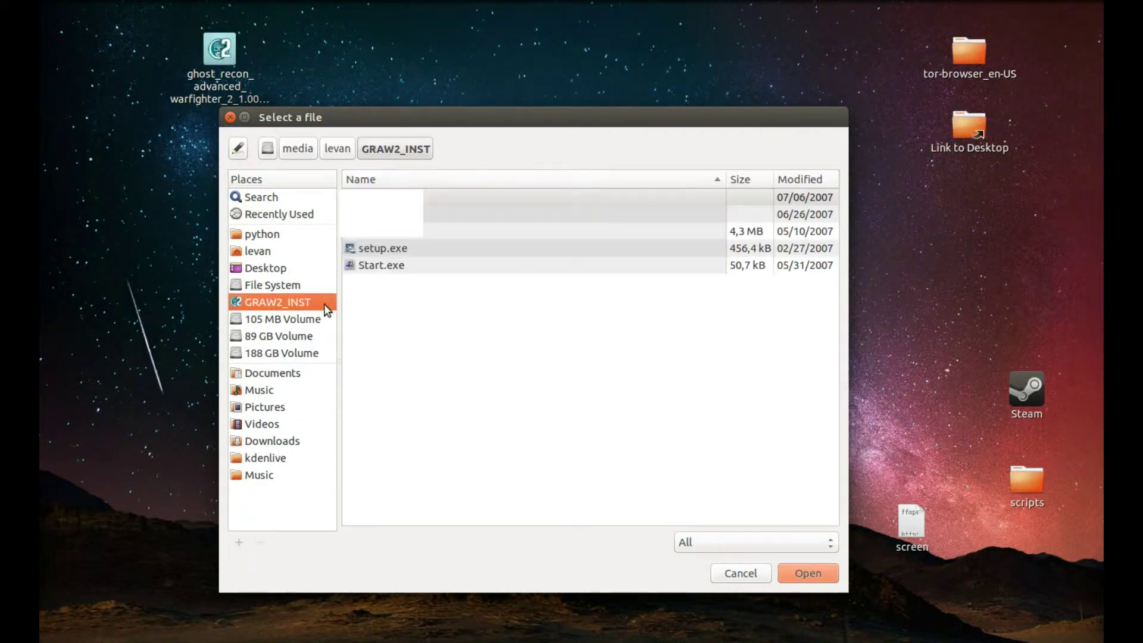
{"action": "double_click", "coordinate": [381, 248]}
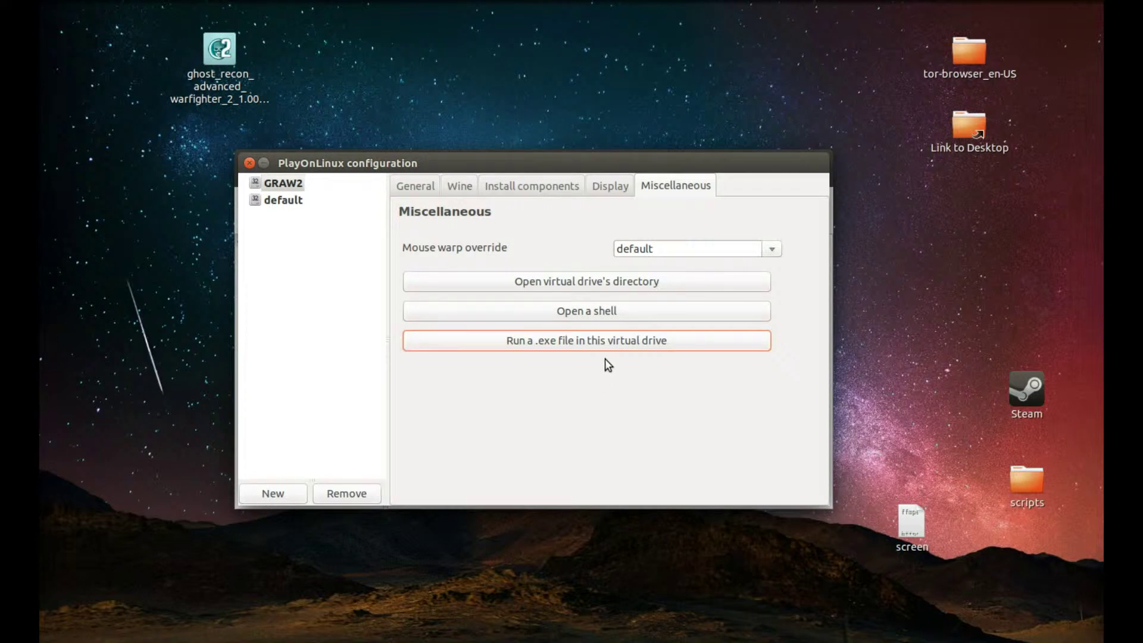
{"action": "left_click", "coordinate": [657, 463]}
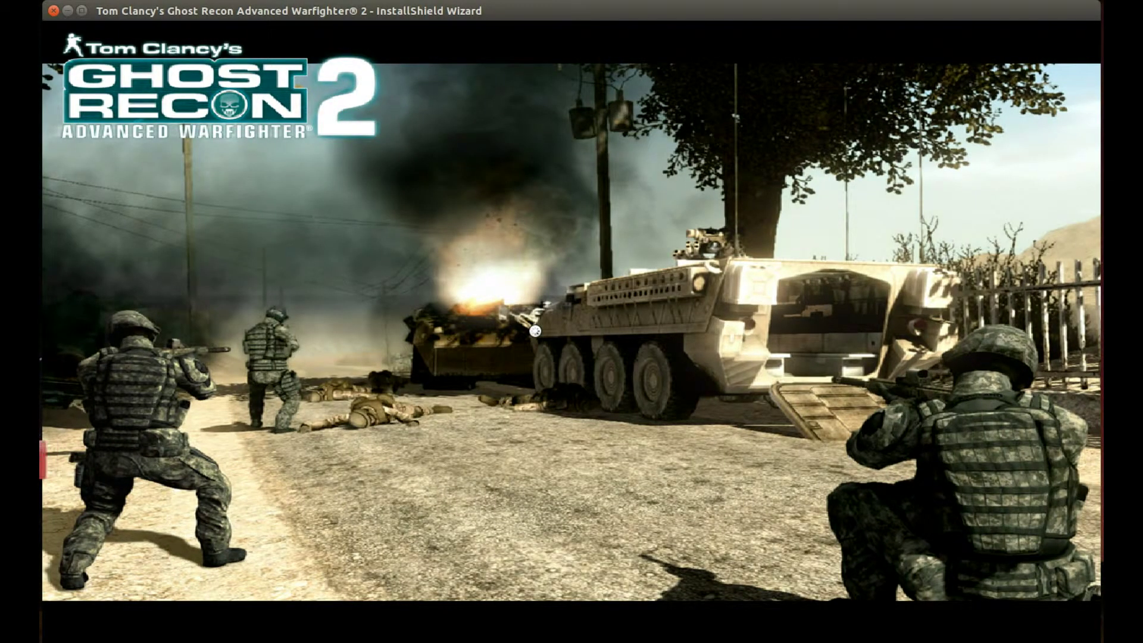
Accept the licence, keep the default UBISOFT destination folder, and start the game installation.
{"action": "left_click", "coordinate": [655, 469]}
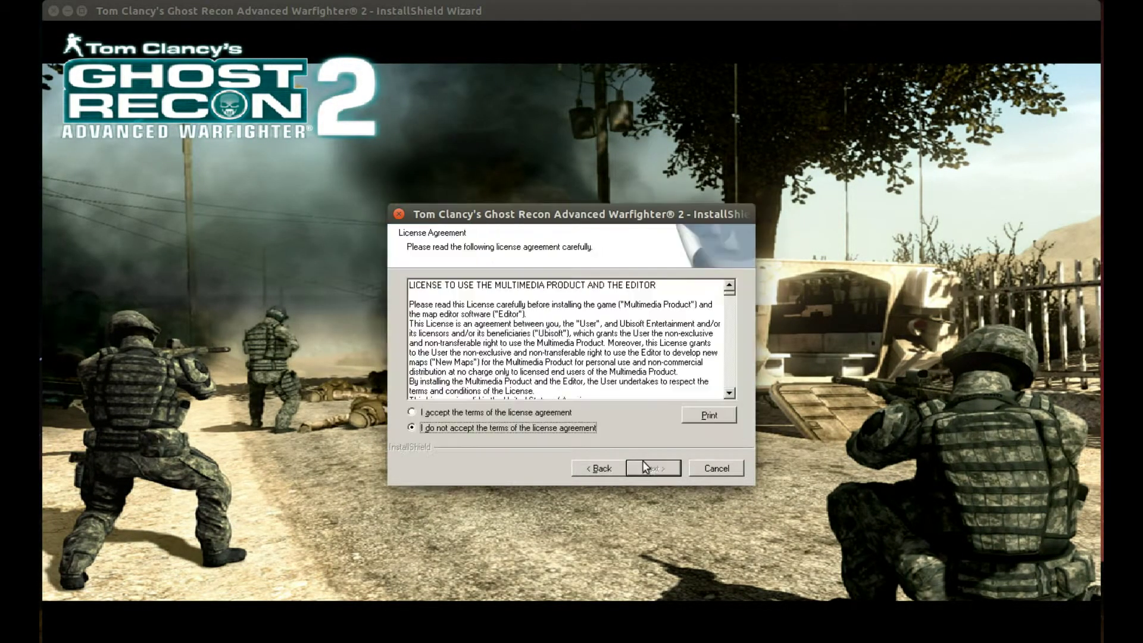
{"action": "scroll", "coordinate": [593, 333], "scroll_direction": "down", "scroll_amount": 10}
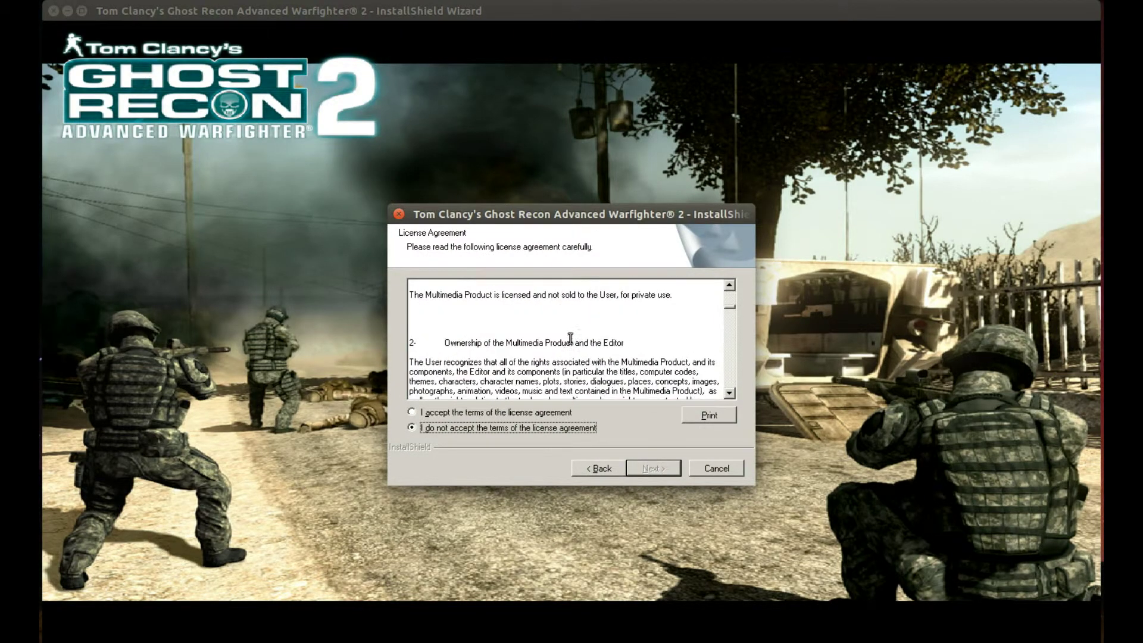
{"action": "scroll", "coordinate": [518, 345], "scroll_direction": "down", "scroll_amount": 5}
{"action": "left_click", "coordinate": [453, 412]}
{"action": "left_click", "coordinate": [662, 469]}
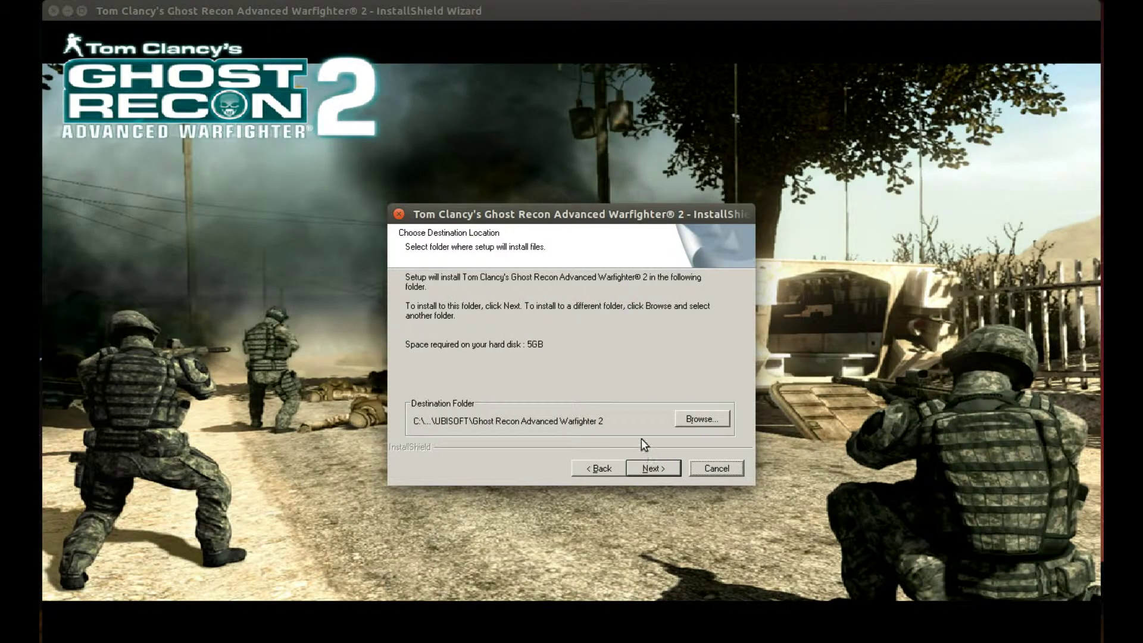
{"action": "left_click", "coordinate": [655, 467]}
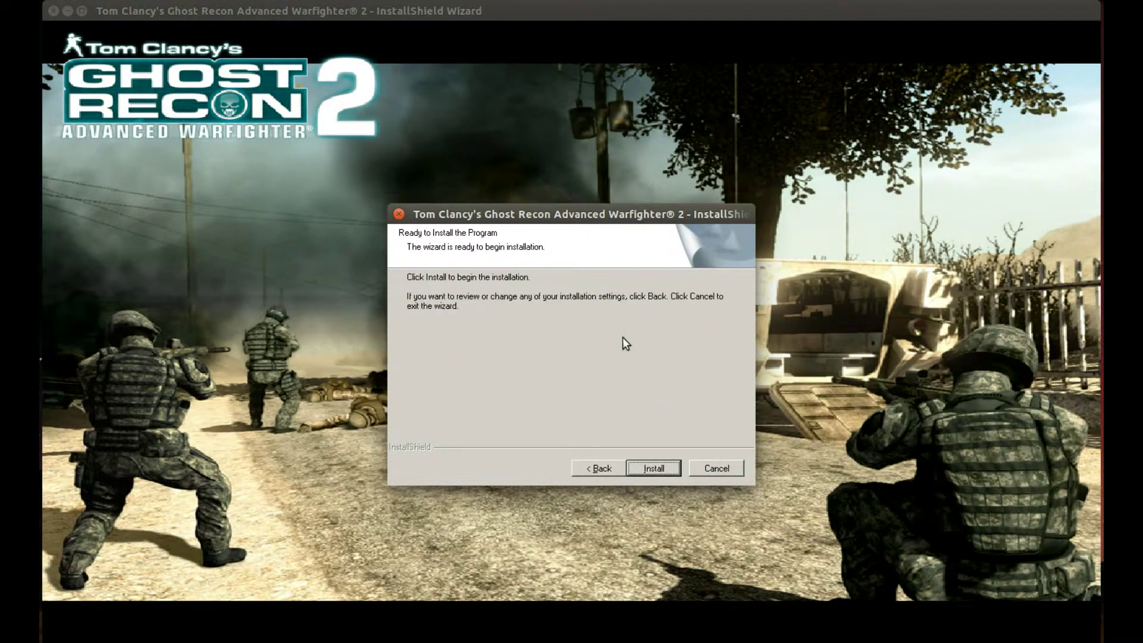
{"action": "left_click", "coordinate": [655, 472]}
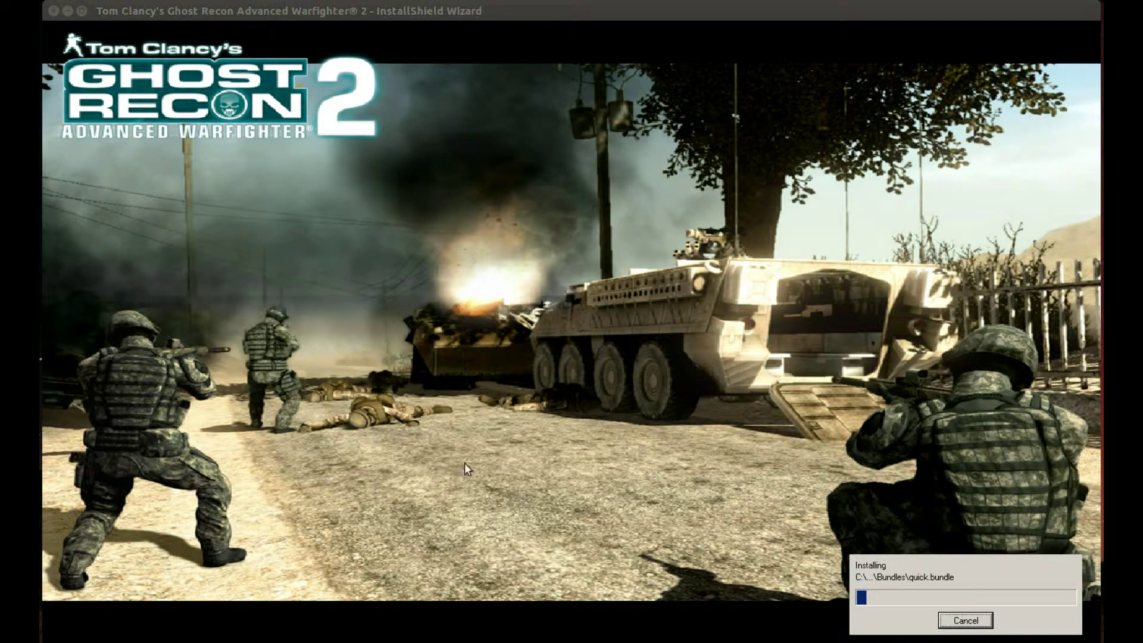
Decline the Windows Firewall setup and desktop shortcut, and choose Never register.
{"action": "mouse_move", "coordinate": [40, 471]}
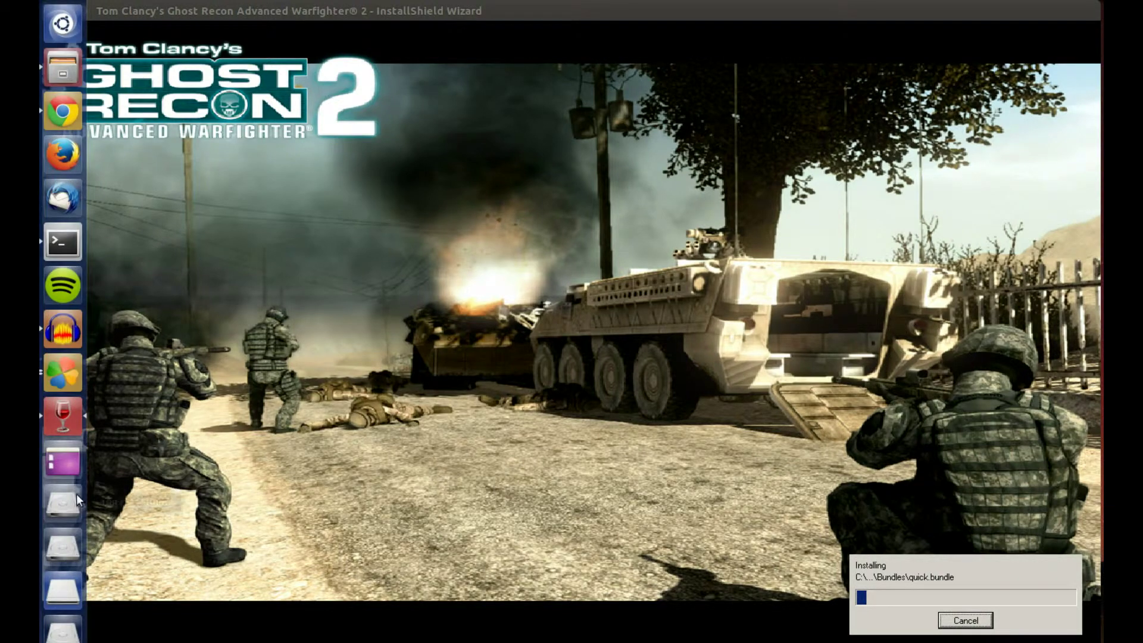
{"action": "left_click", "coordinate": [62, 241]}
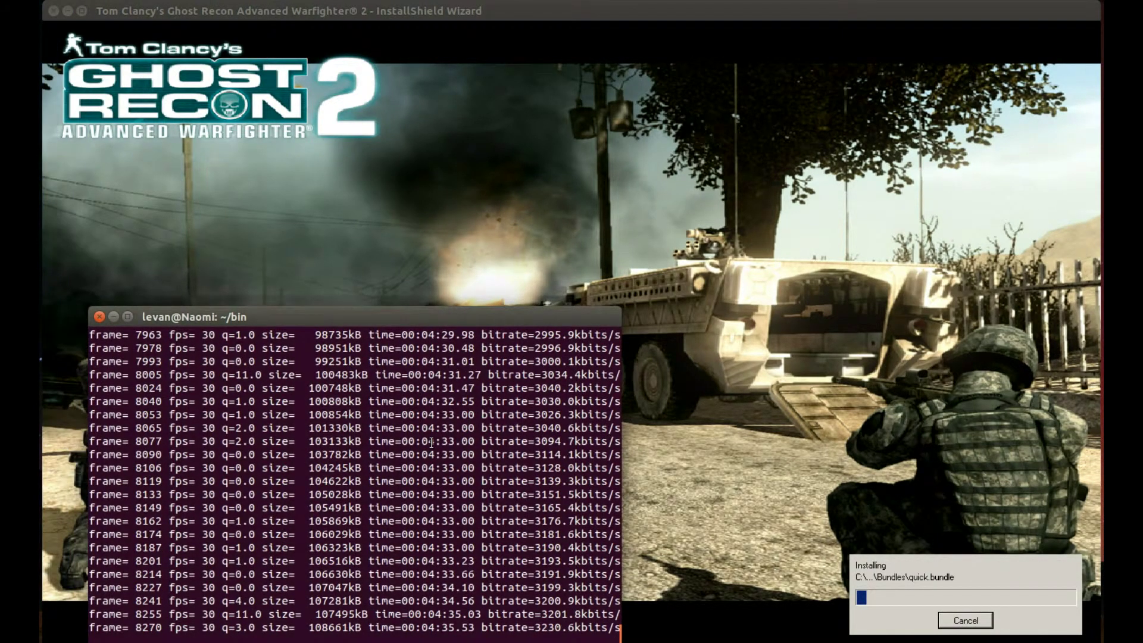
{"action": "key", "text": "q"}
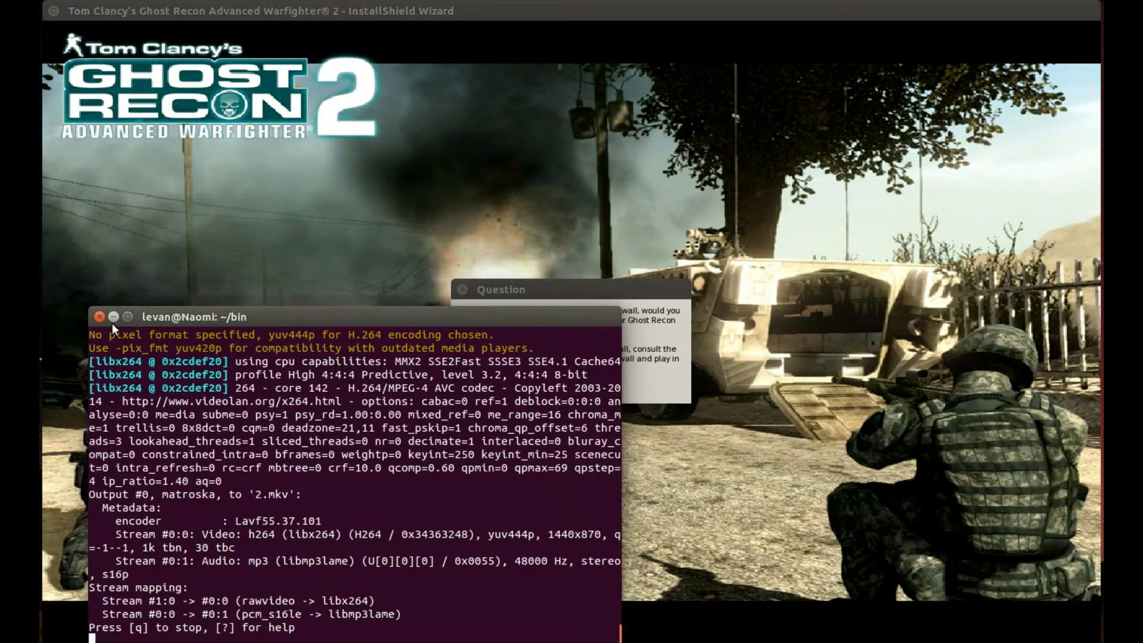
{"action": "left_click", "coordinate": [112, 319]}
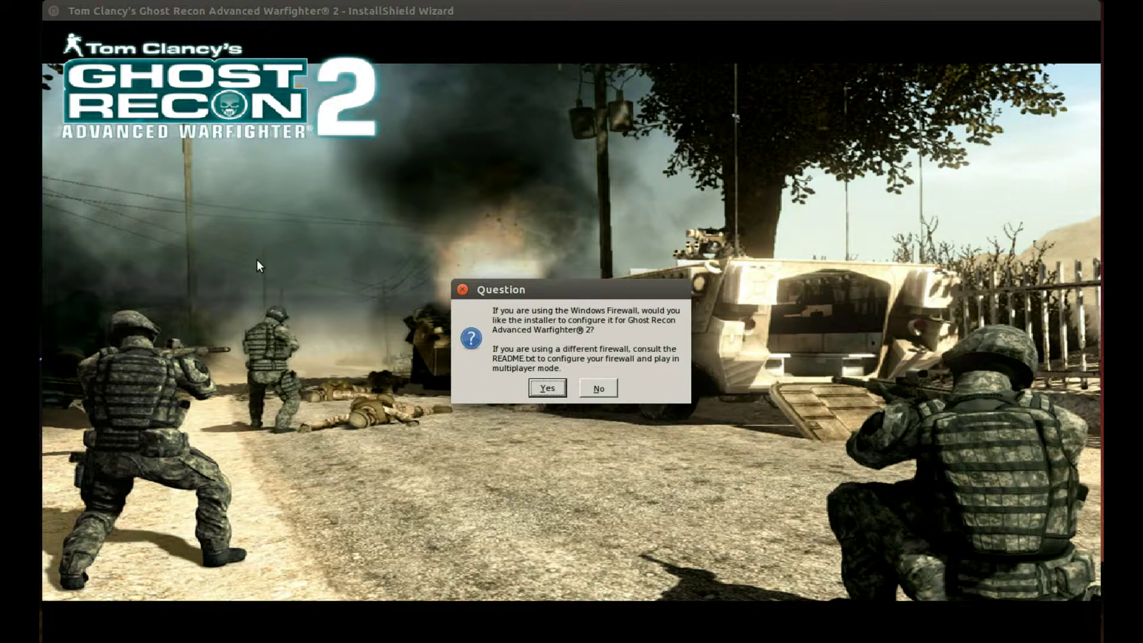
{"action": "left_click", "coordinate": [603, 388]}
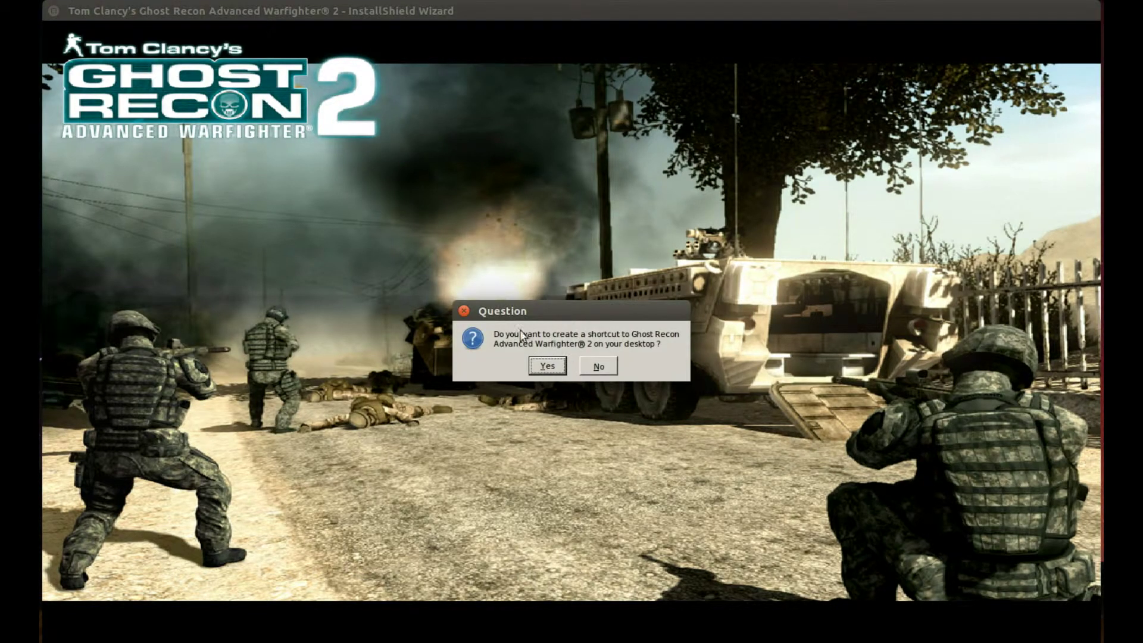
{"action": "left_click", "coordinate": [598, 367]}
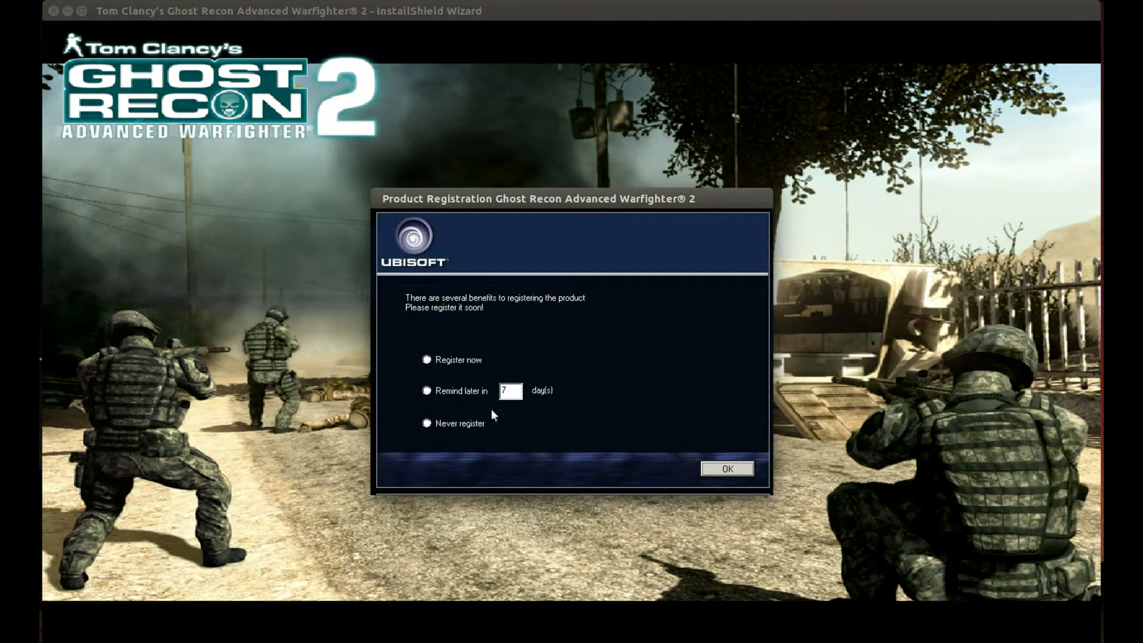
{"action": "left_click", "coordinate": [441, 424]}
{"action": "left_click", "coordinate": [714, 468]}
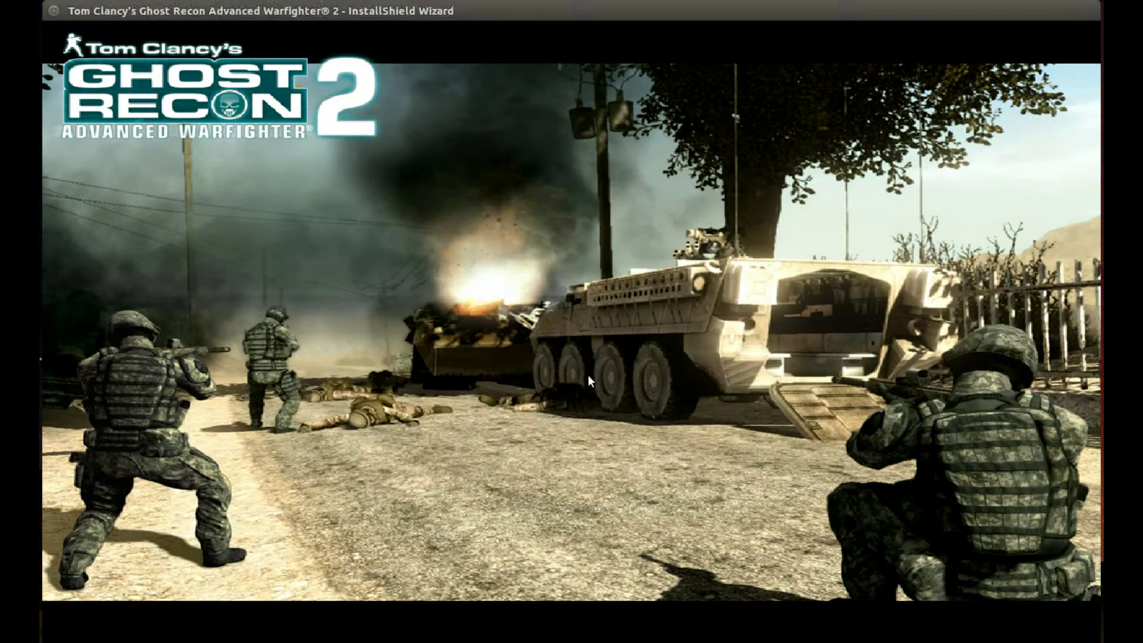
Install the bundled AGEIA PhysX v7.05.17 driver, accepting its licence.
{"action": "left_click", "coordinate": [573, 369]}
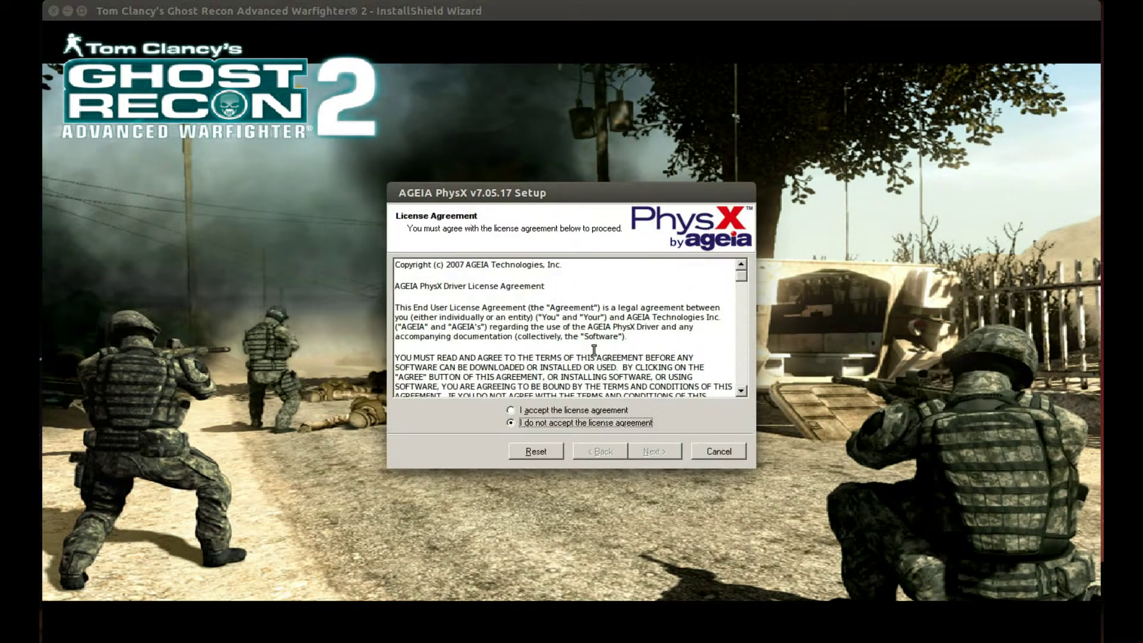
{"action": "left_click", "coordinate": [559, 410]}
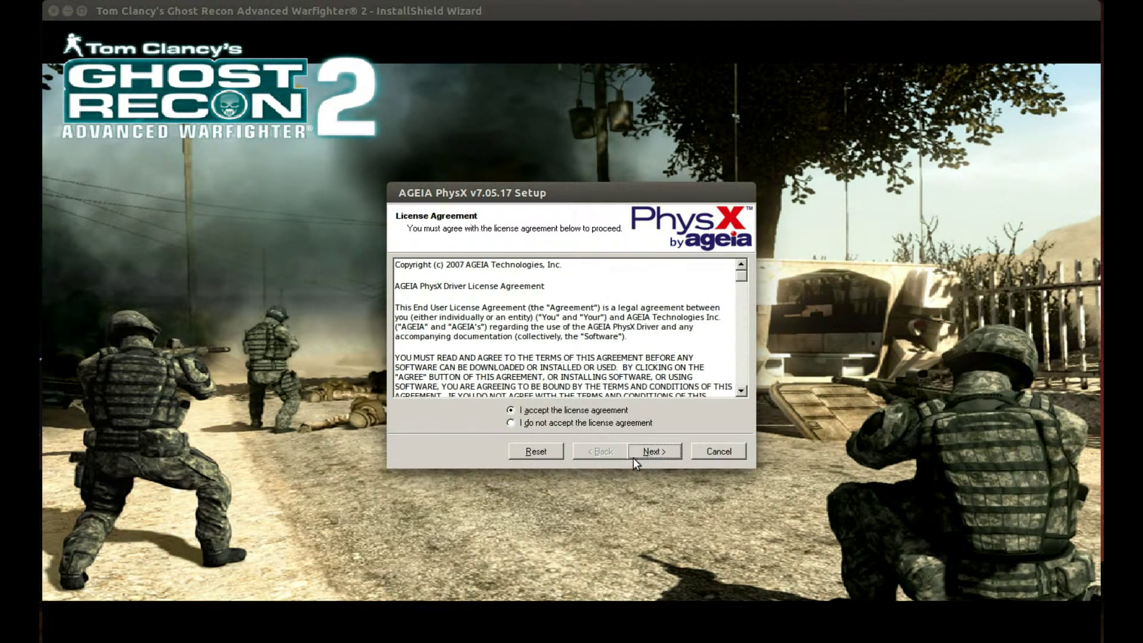
{"action": "left_click", "coordinate": [630, 454]}
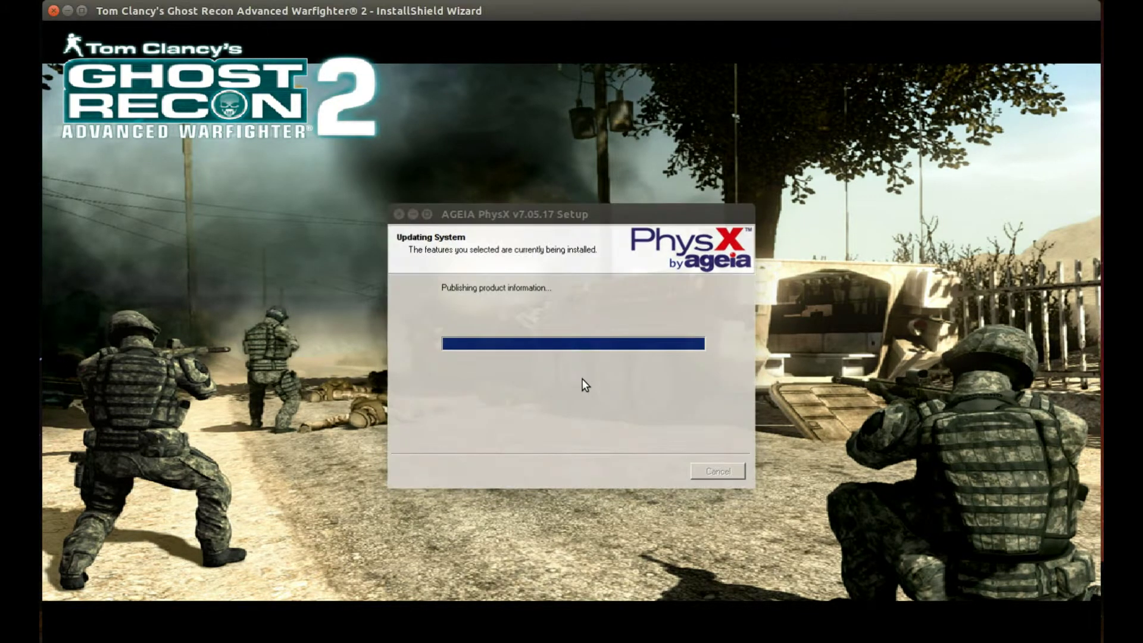
{"action": "left_click", "coordinate": [657, 494]}
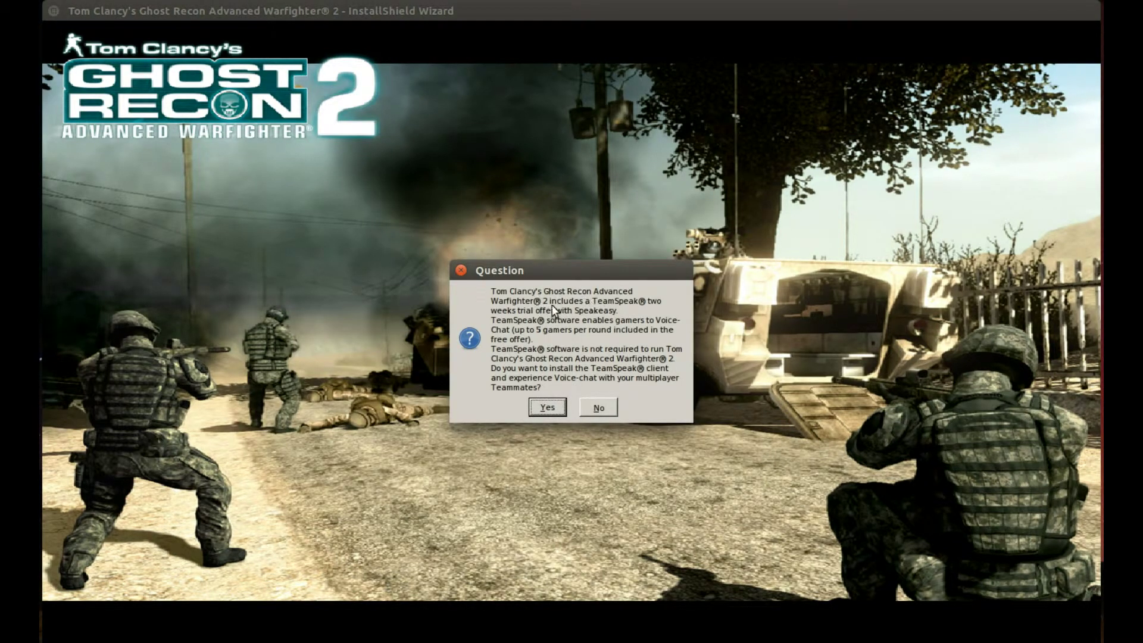
Skip the TeamSpeak client and update DirectX to 9.0c.
{"action": "left_click", "coordinate": [590, 410]}
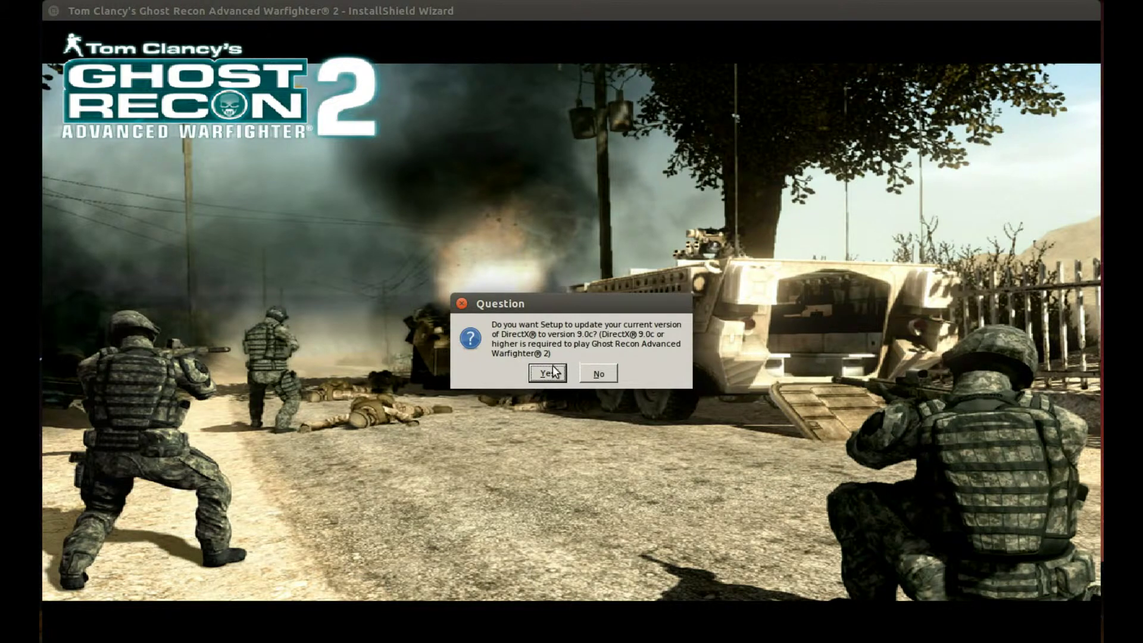
{"action": "left_click", "coordinate": [546, 374]}
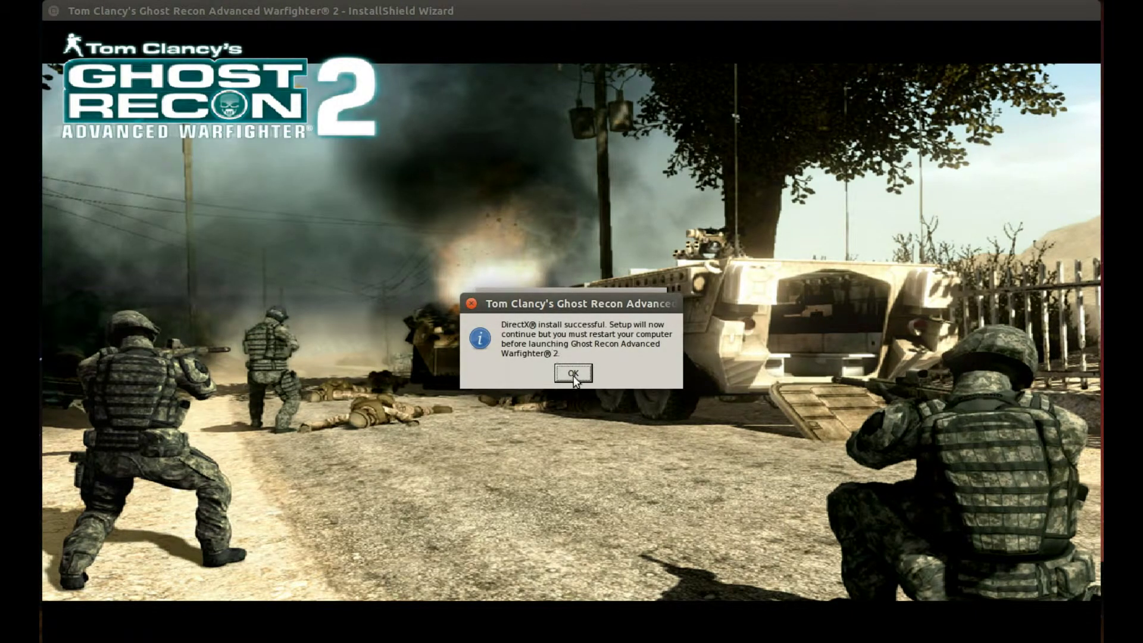
{"action": "left_click", "coordinate": [573, 376]}
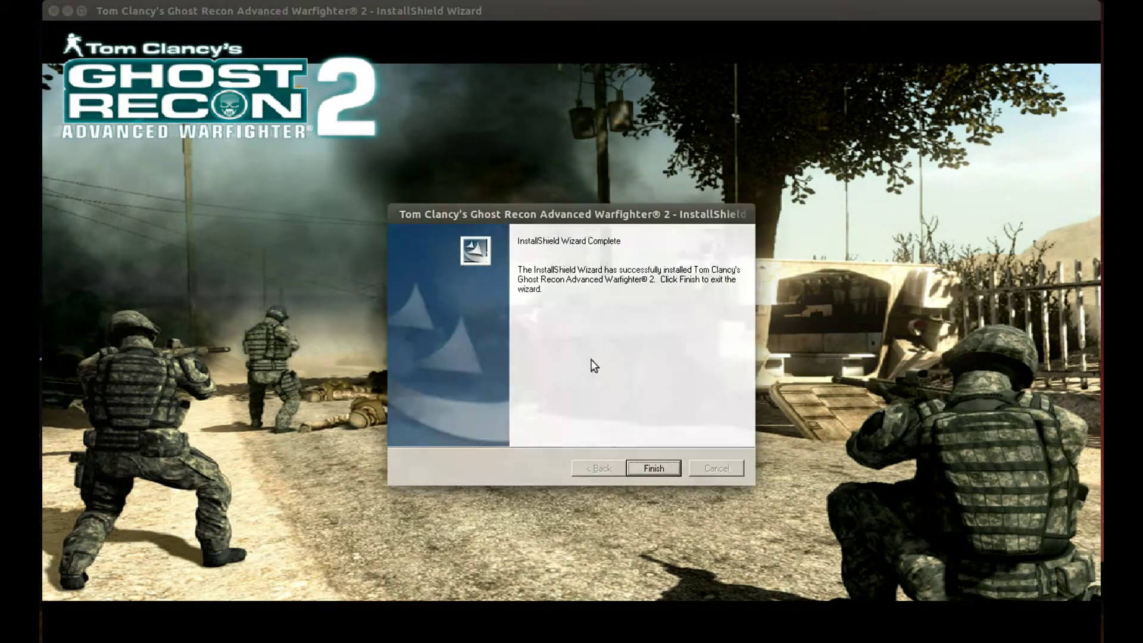
Close the finished installer and compatibility check, then select the Ghost Recon patch file on the desktop.
{"action": "left_click", "coordinate": [651, 467]}
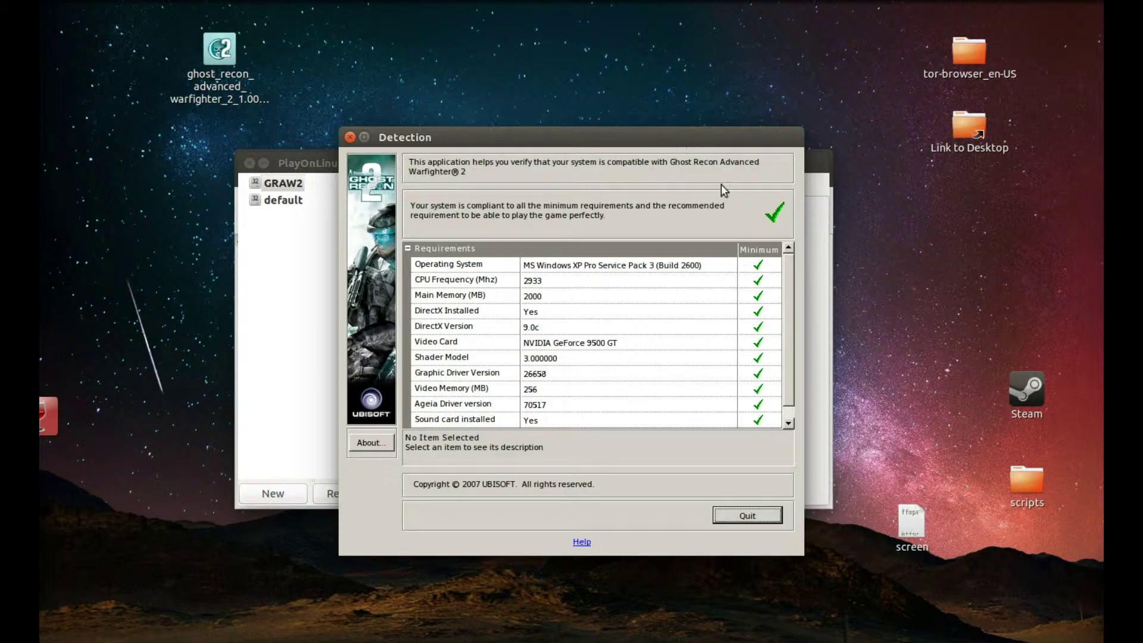
{"action": "left_click", "coordinate": [754, 517]}
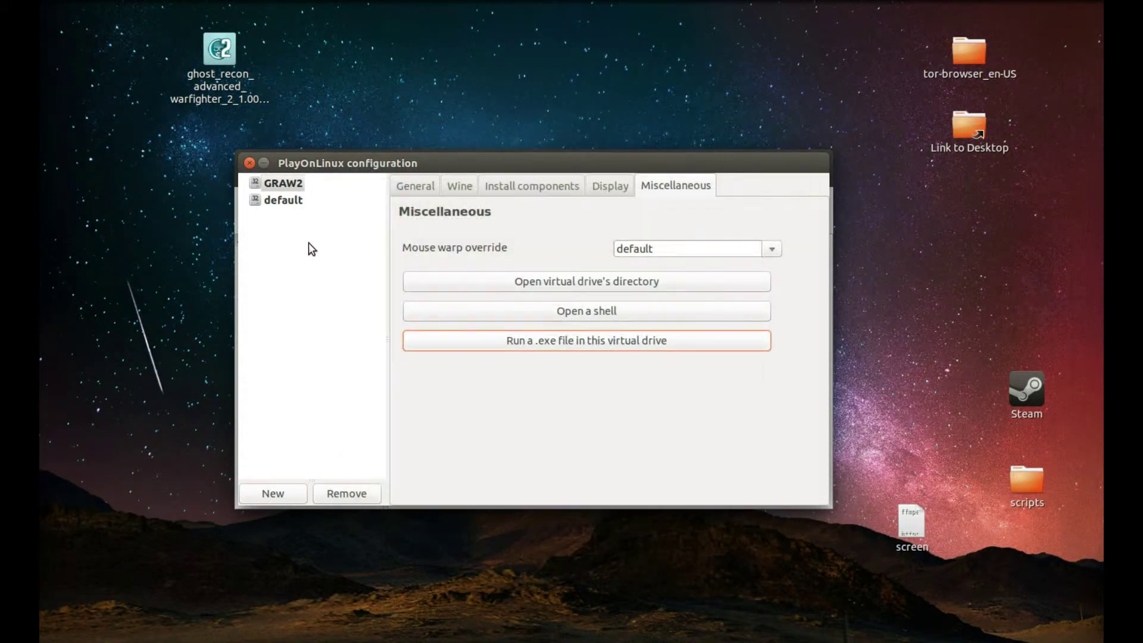
{"action": "left_click", "coordinate": [234, 76]}
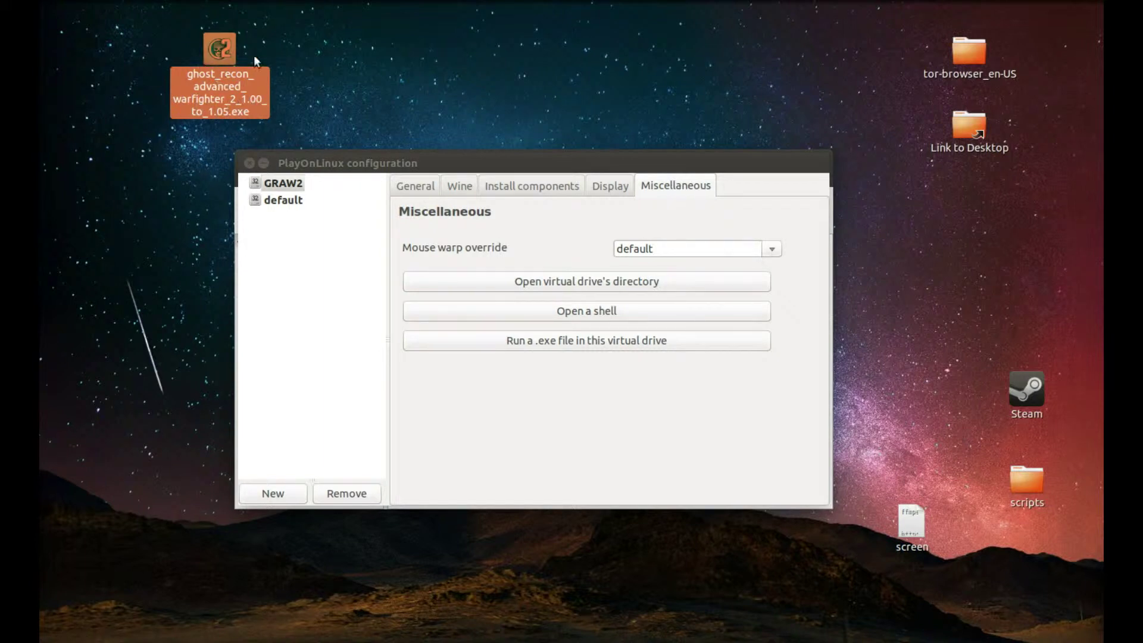
{"action": "mouse_move", "coordinate": [38, 192]}
{"action": "left_click", "coordinate": [52, 109]}
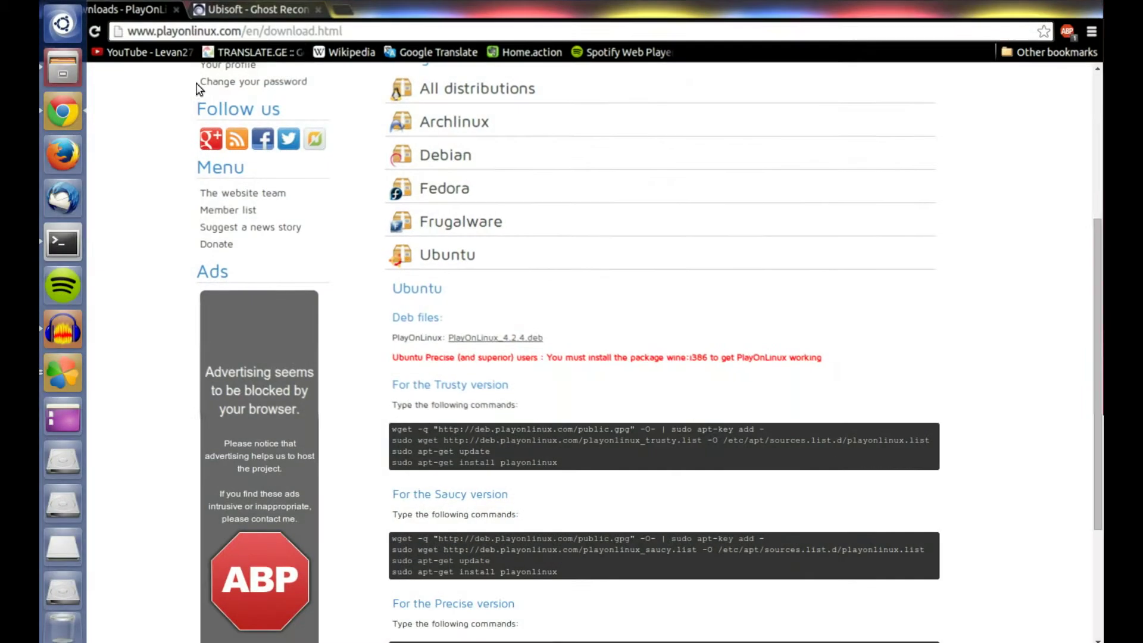
{"action": "key", "text": "ctrl+Tab"}
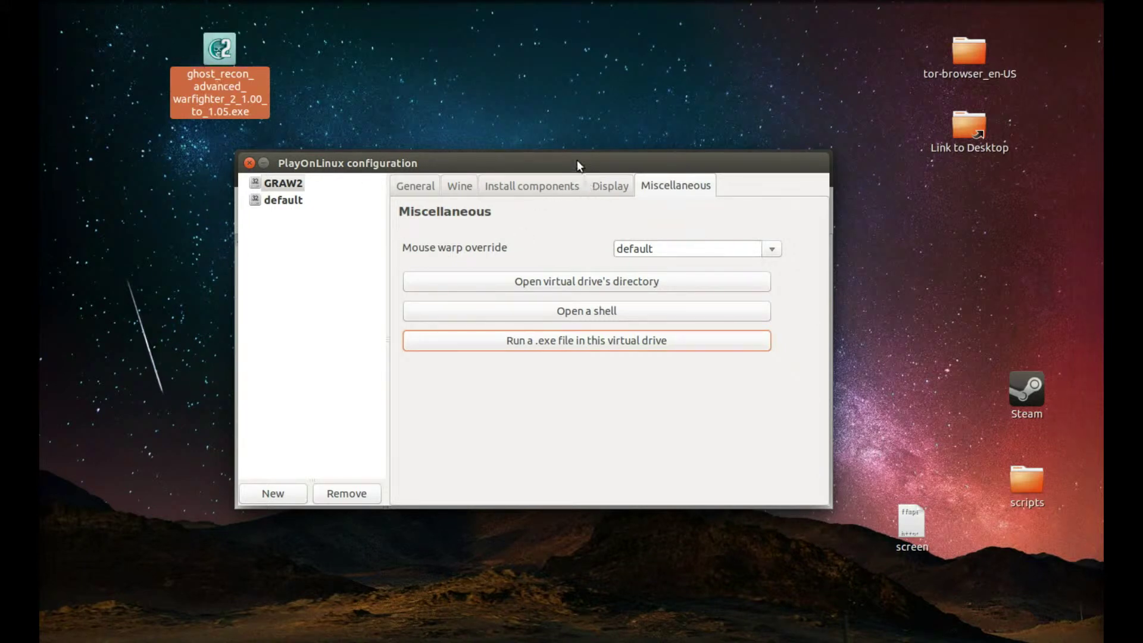
Open the GRAW2 drive's folder and browse to drive_c/Program Files/UBISOFT/Ghost Recon Advanced Warfighter 2.
{"action": "left_click_drag", "start_coordinate": [586, 164], "coordinate": [584, 249]}
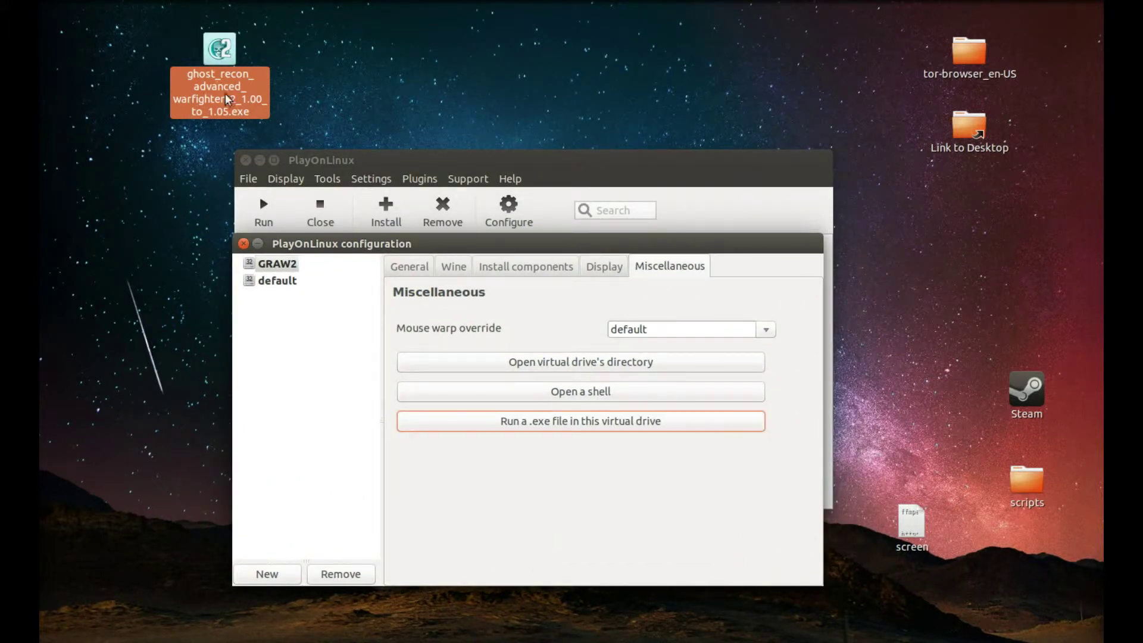
{"action": "left_click", "coordinate": [520, 362]}
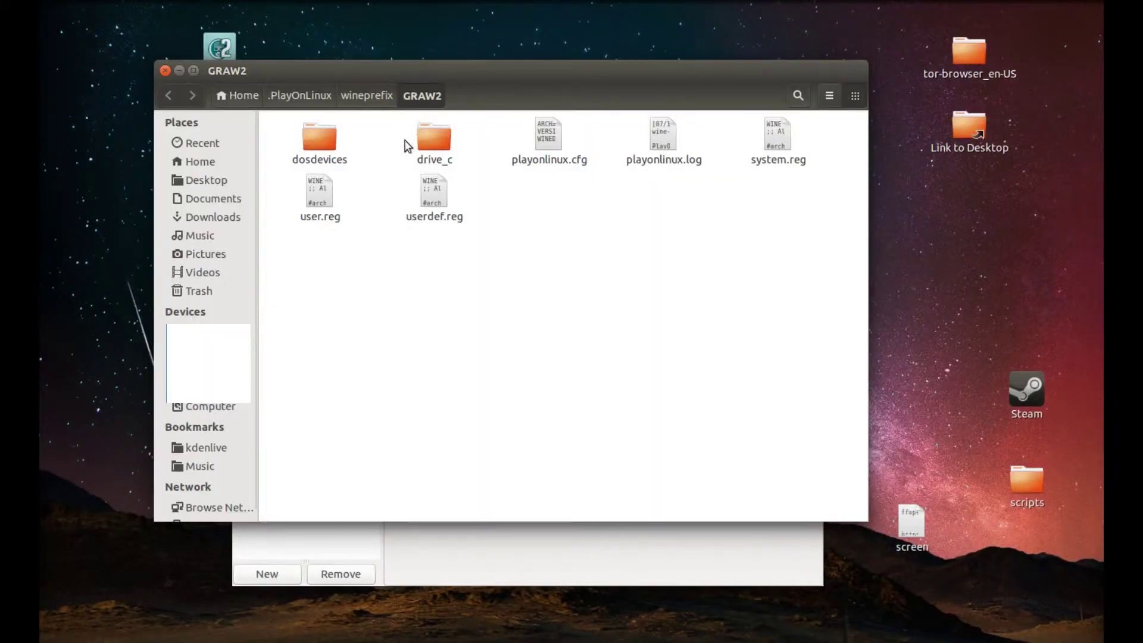
{"action": "double_click", "coordinate": [436, 135]}
{"action": "left_click", "coordinate": [336, 137]}
{"action": "double_click", "coordinate": [335, 137]}
{"action": "double_click", "coordinate": [777, 138]}
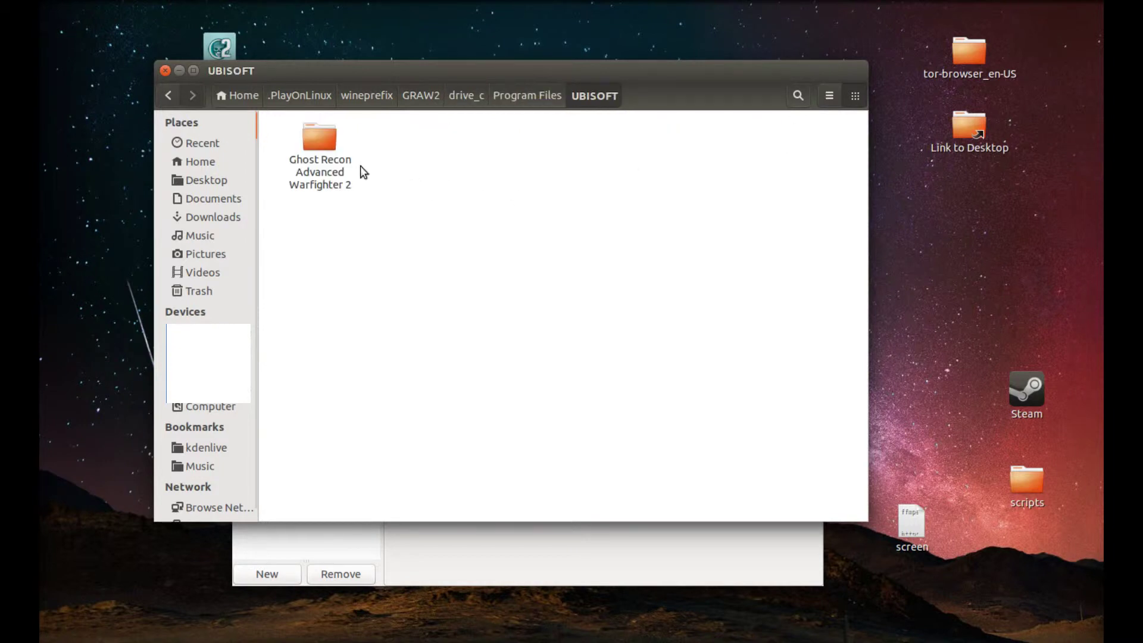
{"action": "double_click", "coordinate": [324, 148]}
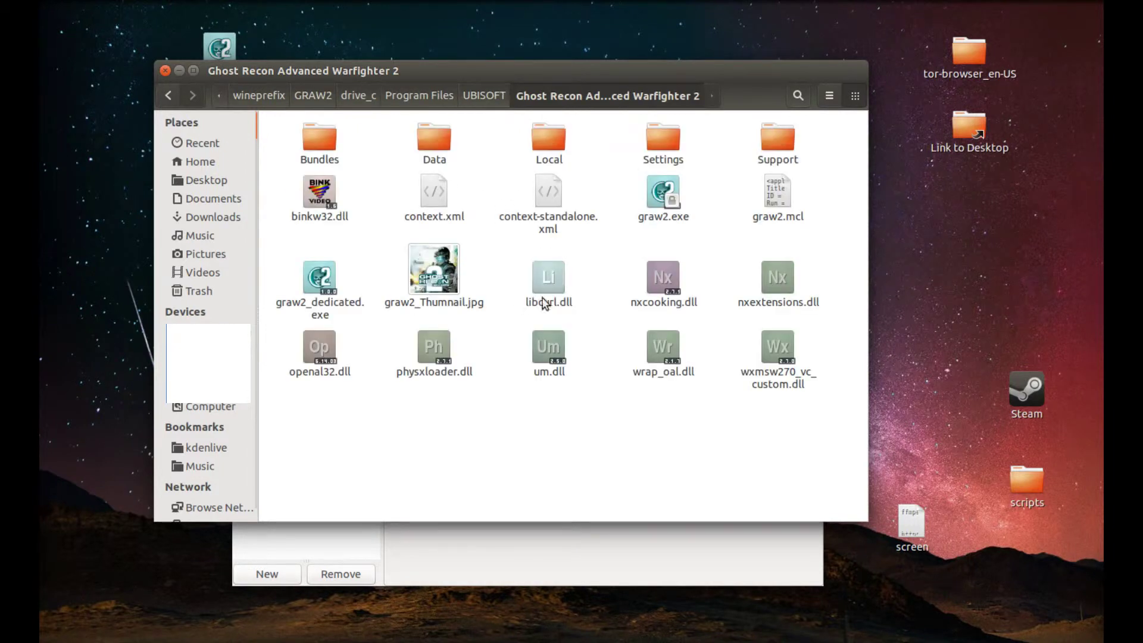
Open graw2.exe's Properties on the Permissions tab.
{"action": "left_click", "coordinate": [664, 205]}
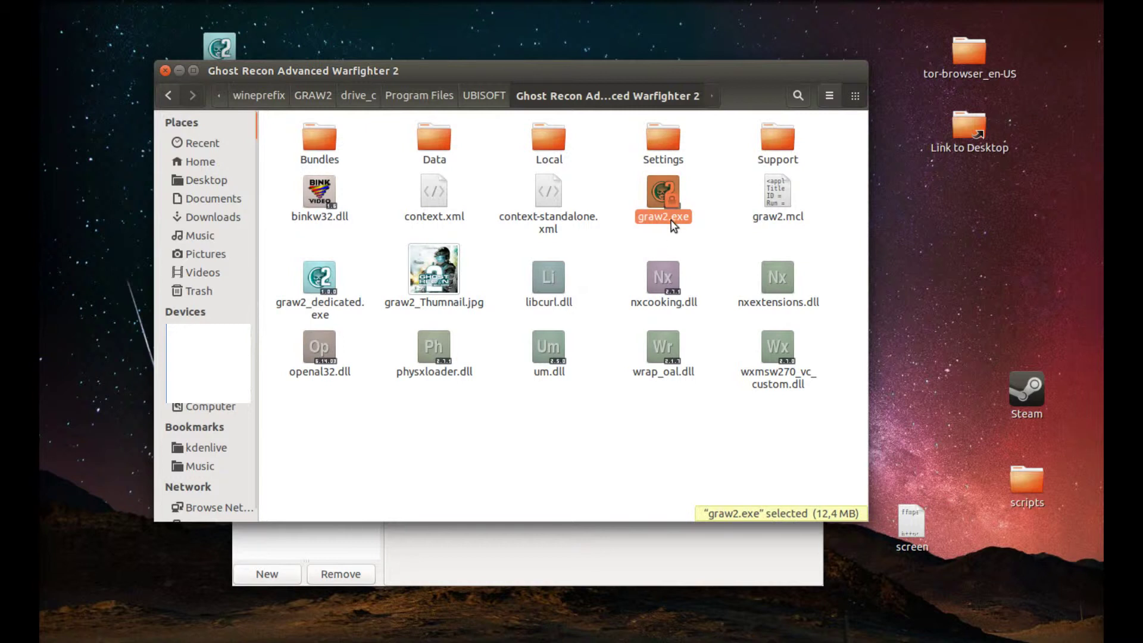
{"action": "right_click", "coordinate": [655, 194]}
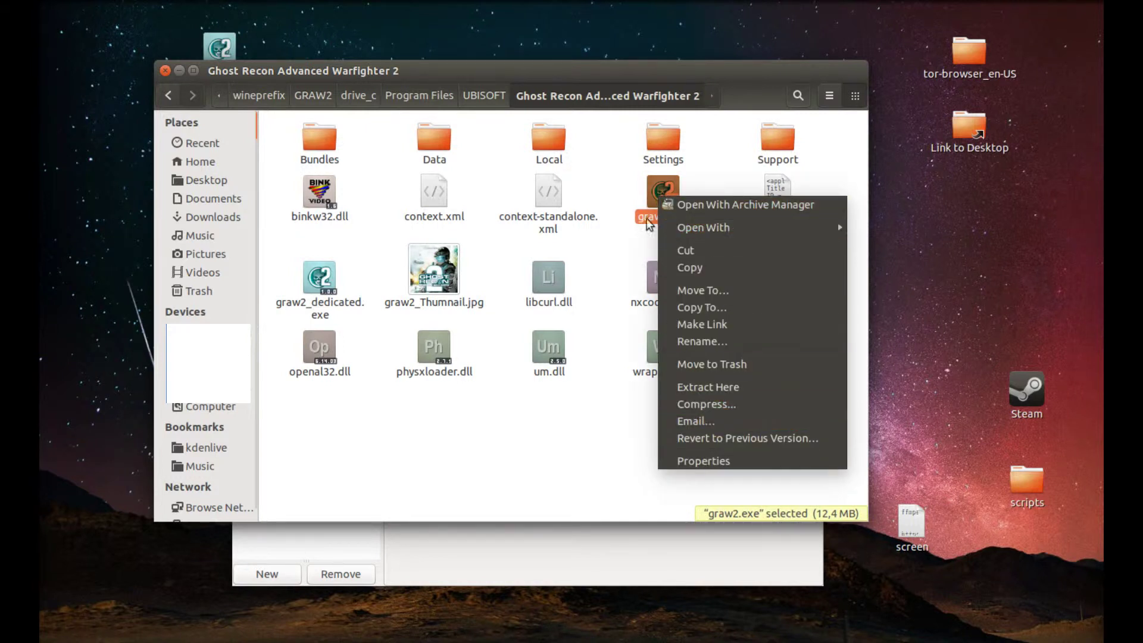
{"action": "key", "text": "Escape"}
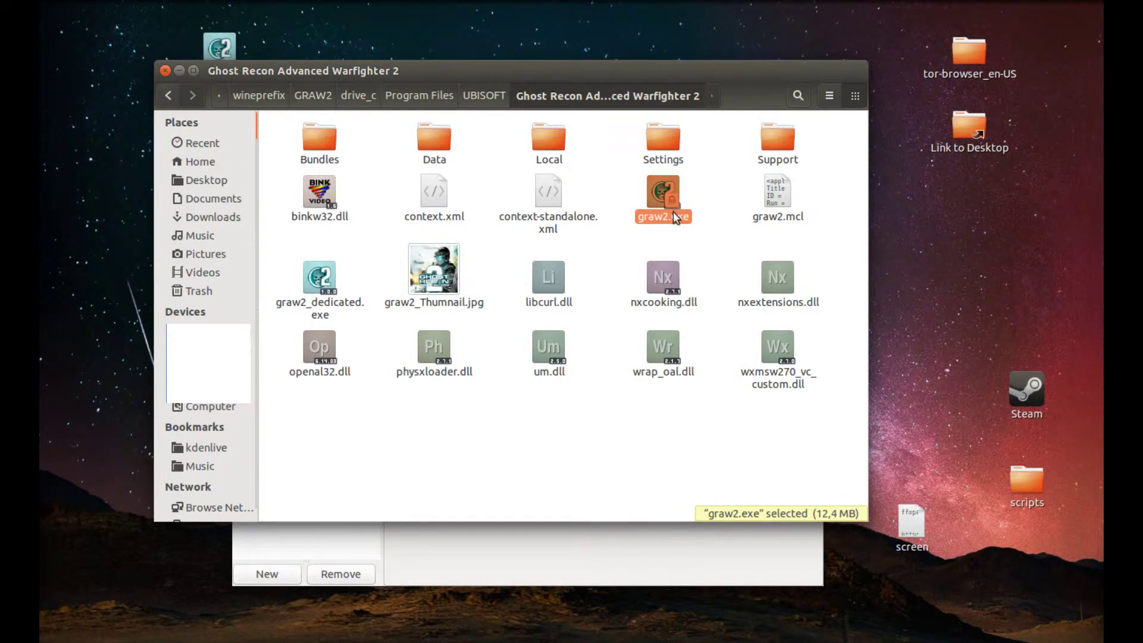
{"action": "right_click", "coordinate": [661, 188]}
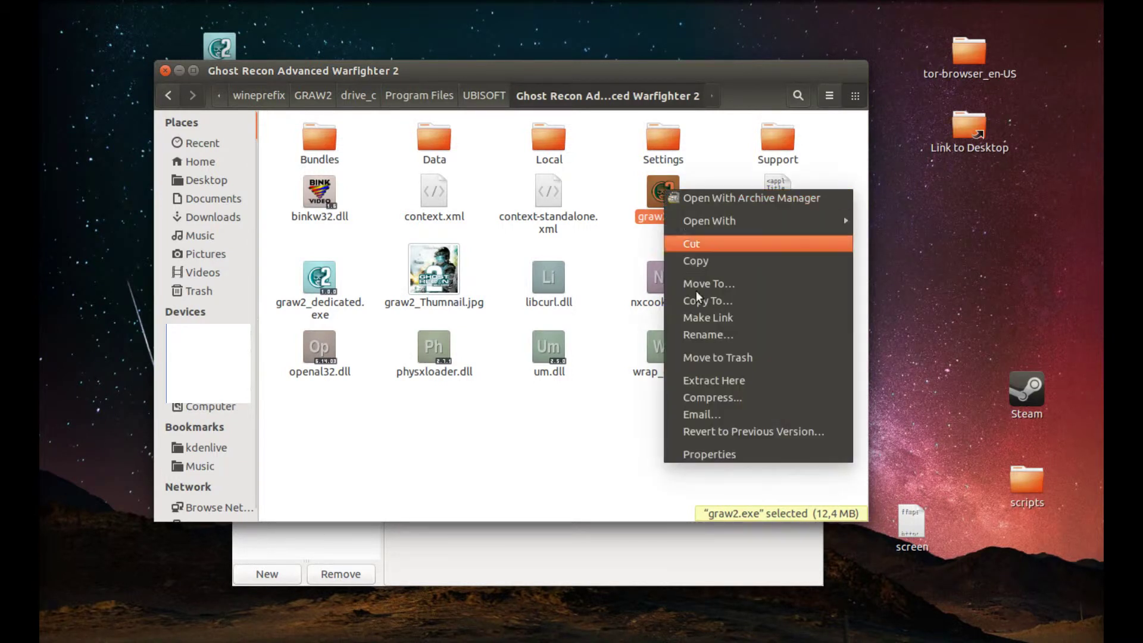
{"action": "left_click", "coordinate": [708, 448]}
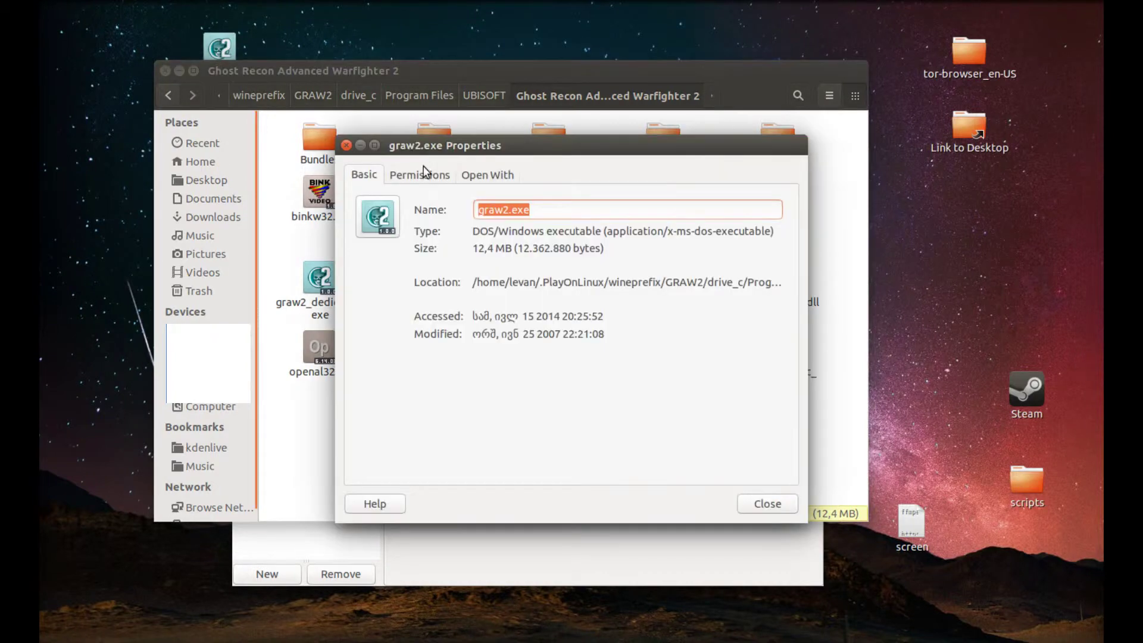
{"action": "left_click", "coordinate": [418, 173]}
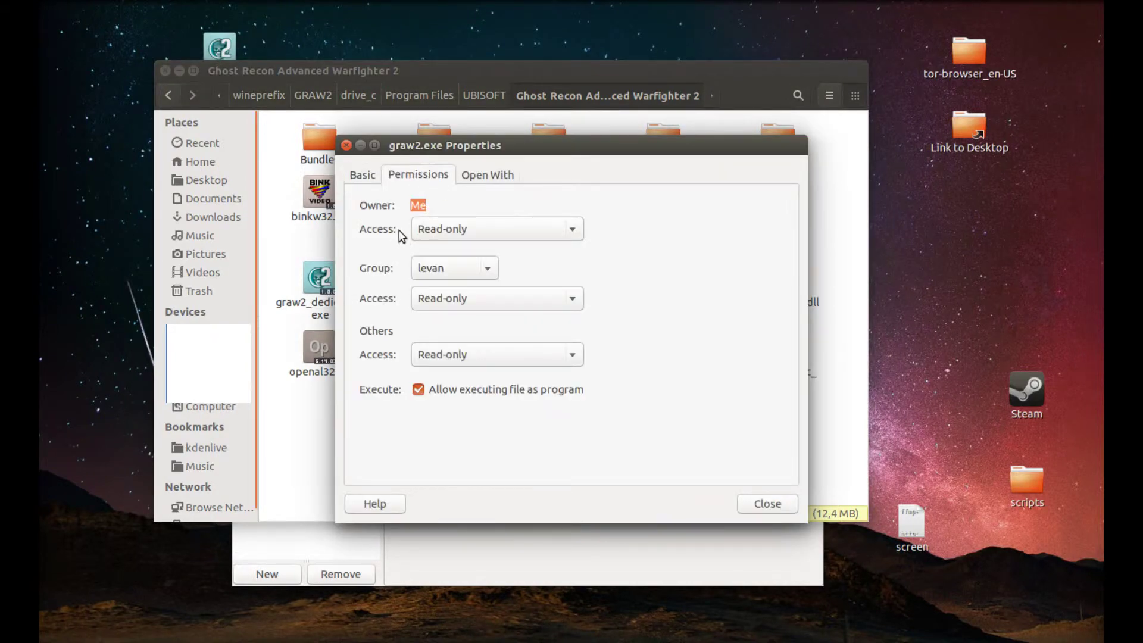
Set owner, group and others access to Read and write, then close the file windows.
{"action": "left_click", "coordinate": [531, 228]}
{"action": "left_click", "coordinate": [494, 251]}
{"action": "left_click", "coordinate": [491, 297]}
{"action": "left_click", "coordinate": [471, 317]}
{"action": "left_click", "coordinate": [468, 357]}
{"action": "left_click", "coordinate": [469, 378]}
{"action": "left_click", "coordinate": [763, 503]}
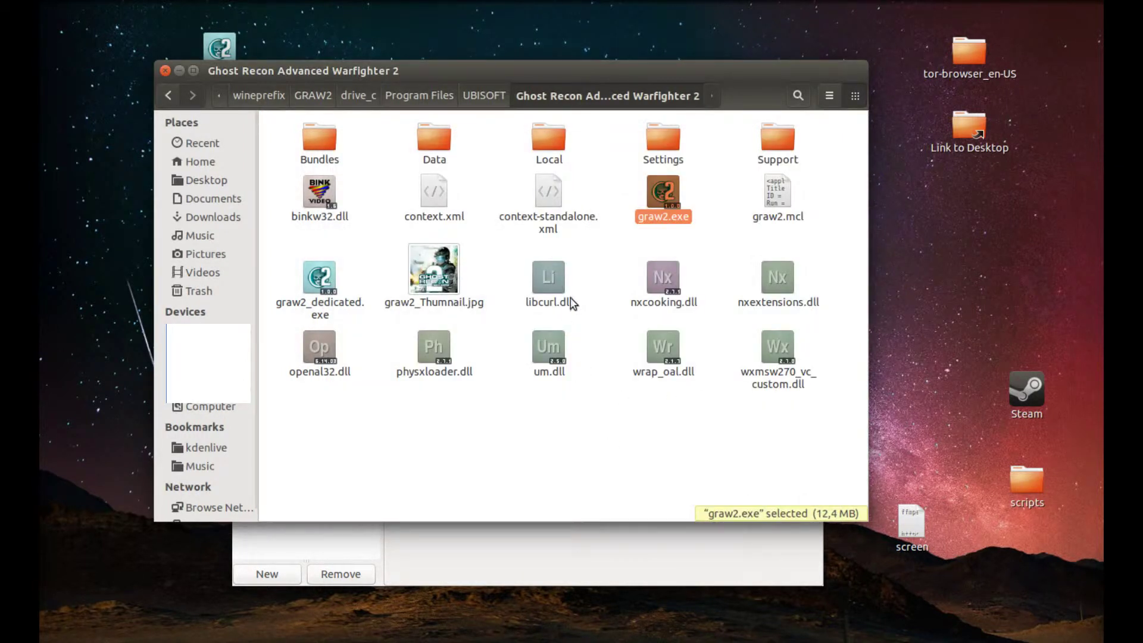
{"action": "left_click", "coordinate": [169, 70]}
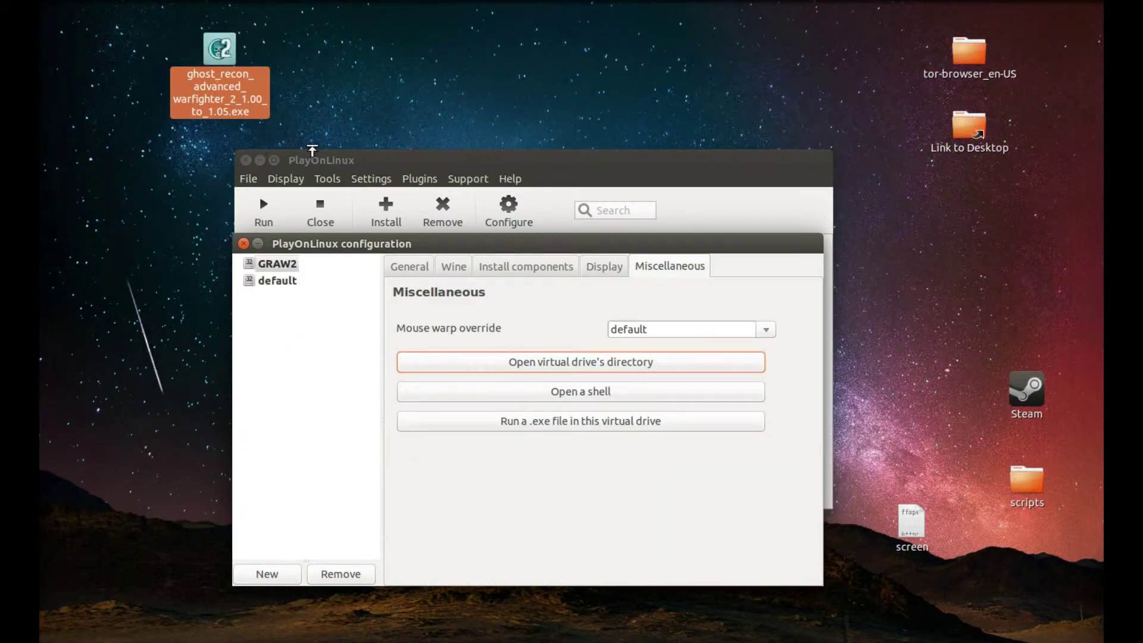
{"action": "left_click_drag", "start_coordinate": [548, 236], "coordinate": [609, 119]}
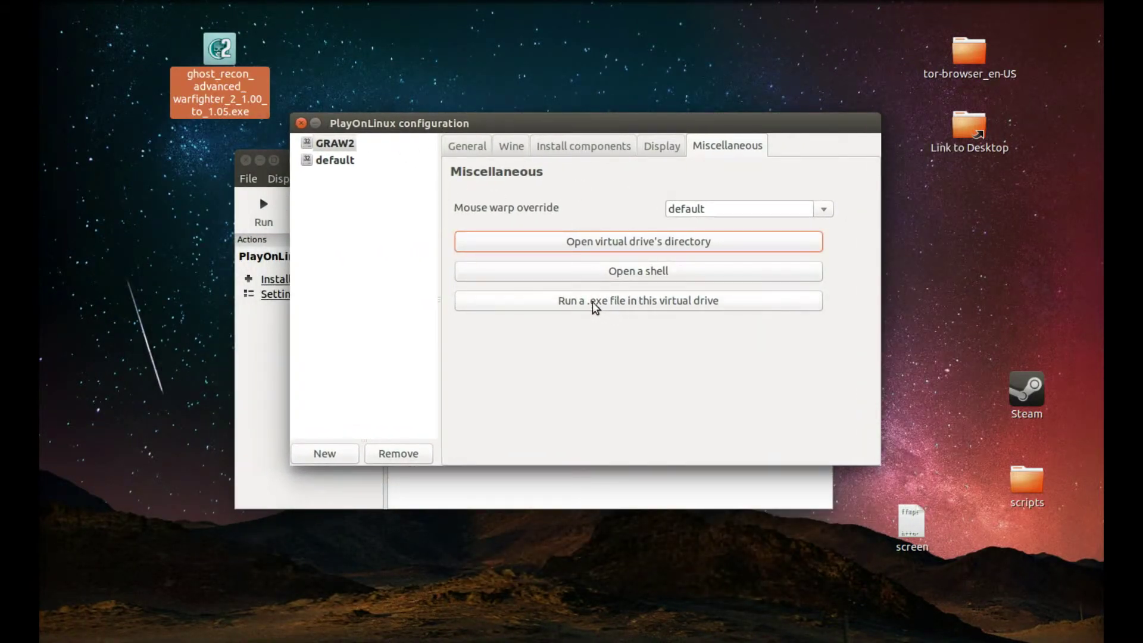
Run ghost_recon_advanced_warfighter_2_1.00_to_1.05.exe from the Desktop inside the GRAW2 virtual drive.
{"action": "left_click", "coordinate": [619, 306]}
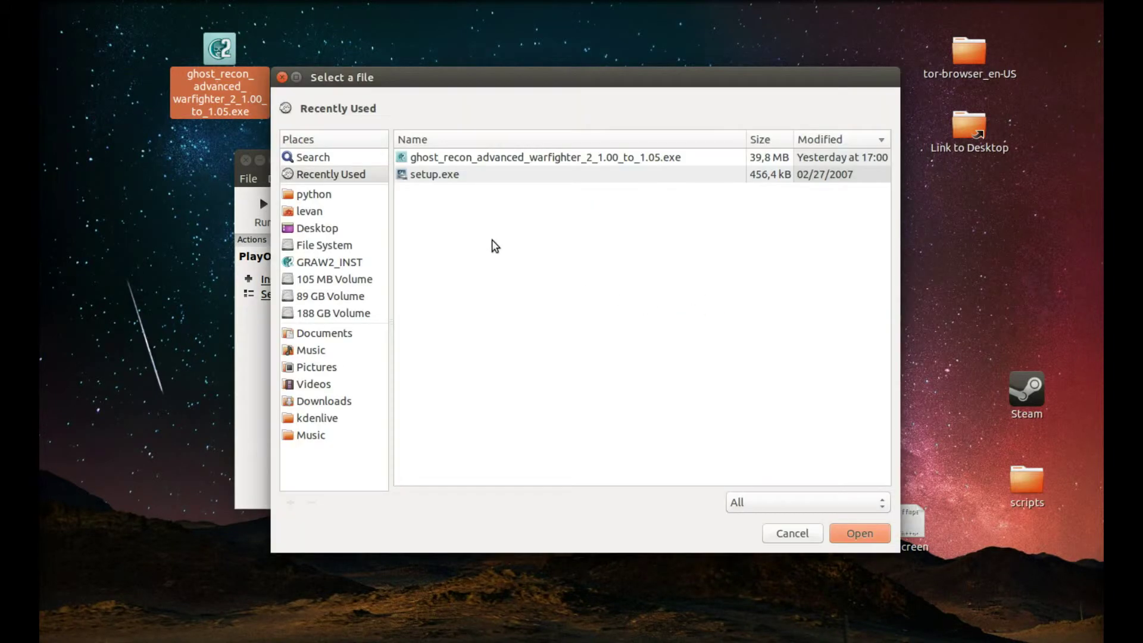
{"action": "left_click", "coordinate": [311, 227]}
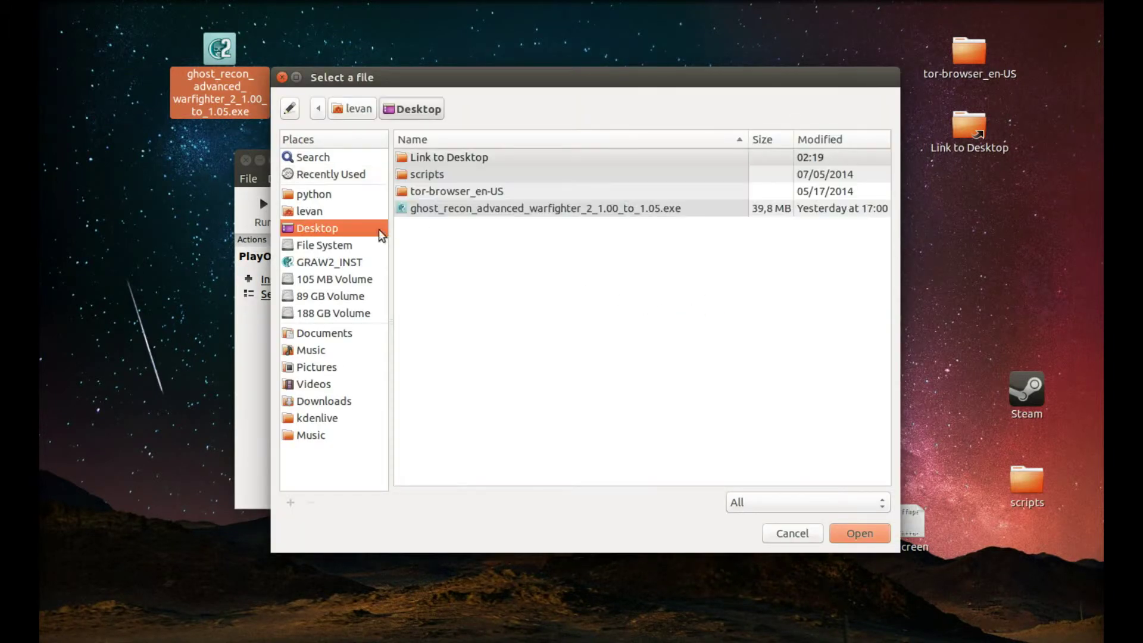
{"action": "left_click", "coordinate": [440, 213]}
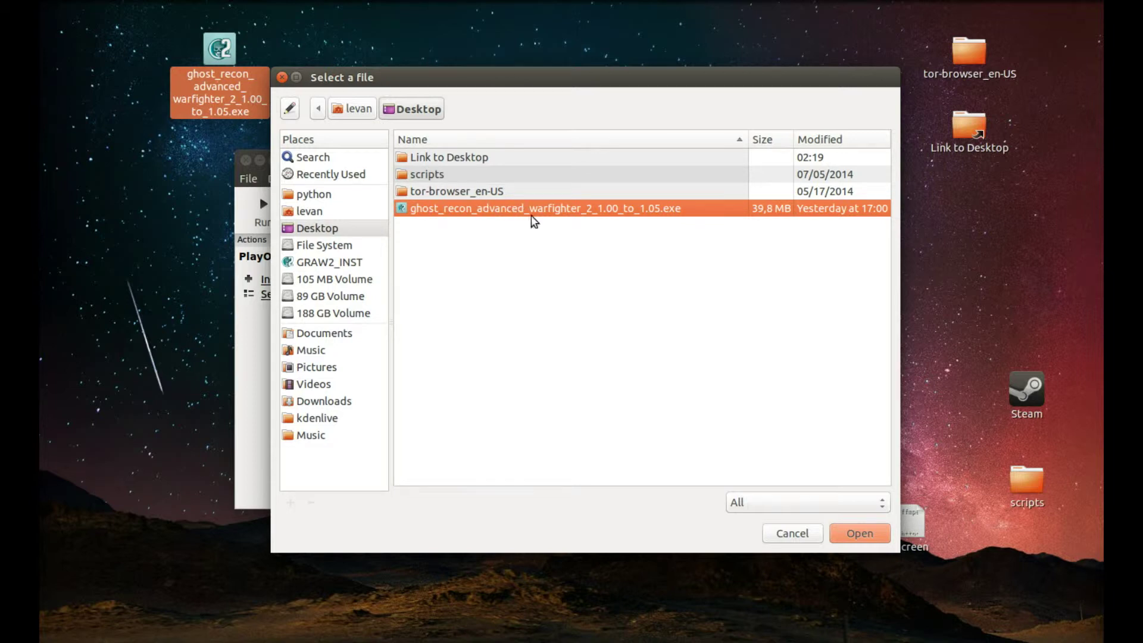
{"action": "left_click", "coordinate": [860, 533]}
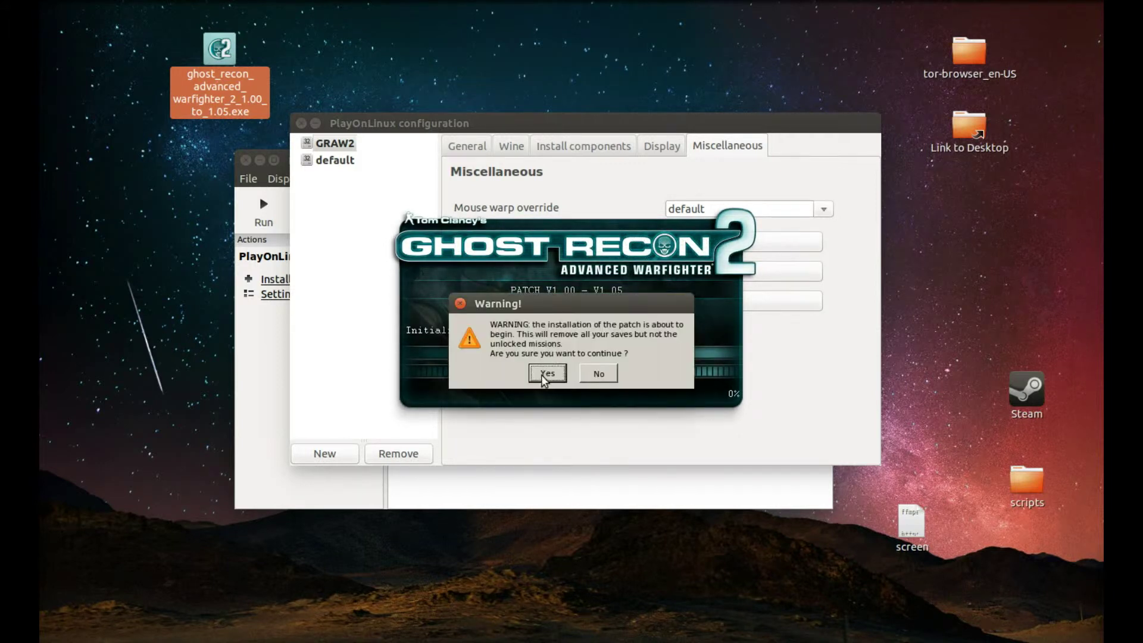
Accept the saved-games warning and let the 1.05 patch install until it reports success.
{"action": "left_click", "coordinate": [545, 373]}
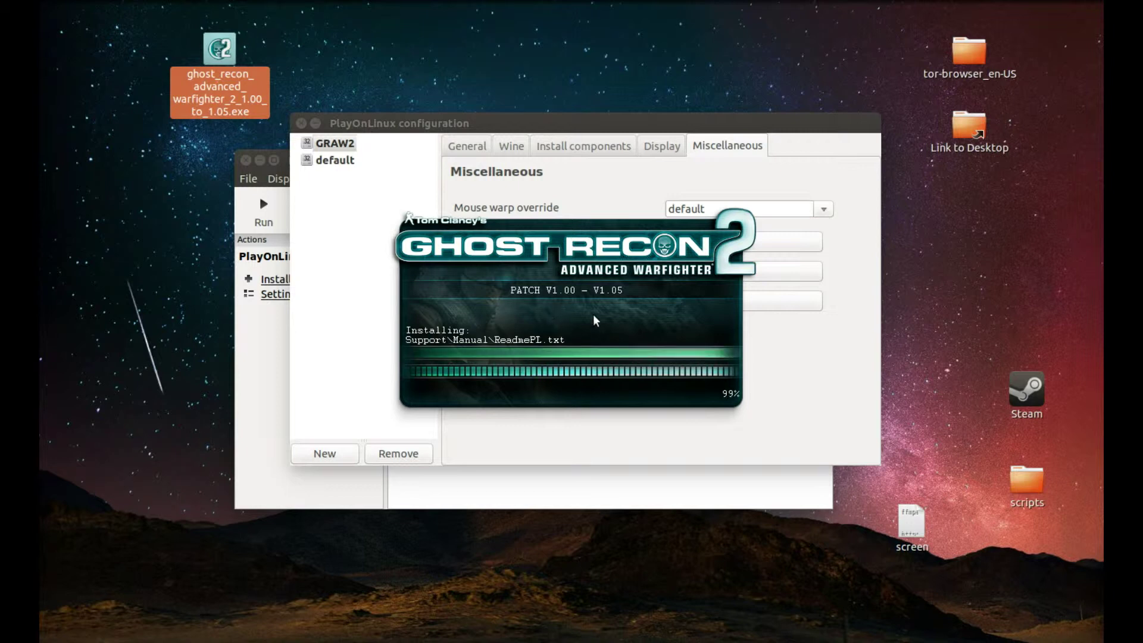
{"action": "left_click", "coordinate": [573, 365]}
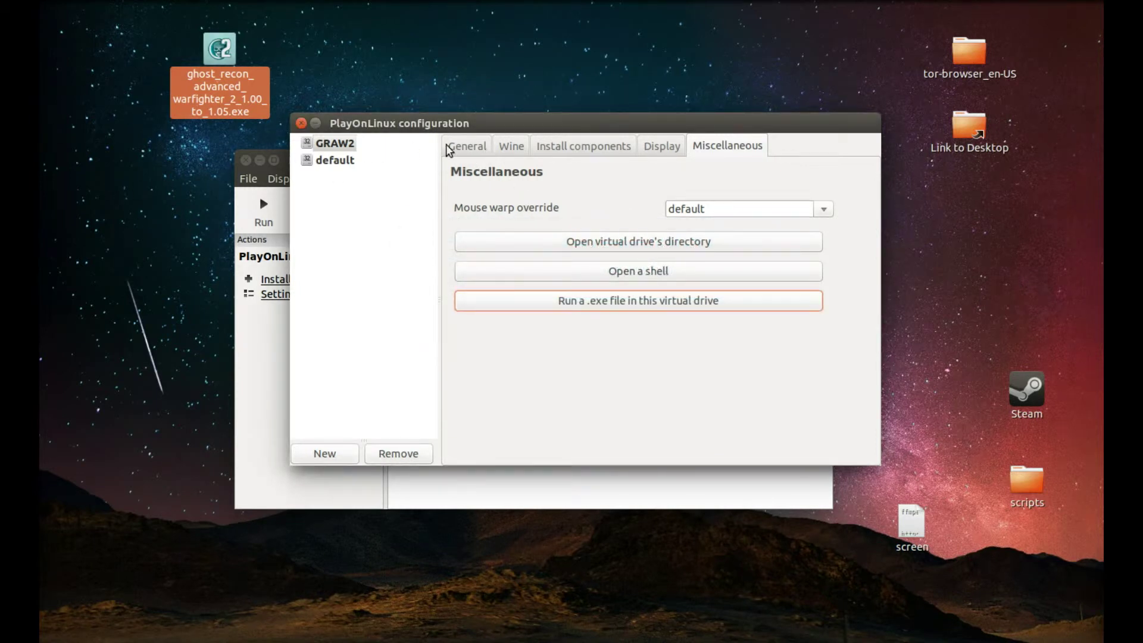
Create a shortcut named graw2 targeting graw2.exe, then close the wizard and select it on the desktop.
{"action": "left_click", "coordinate": [479, 151]}
{"action": "left_click", "coordinate": [565, 209]}
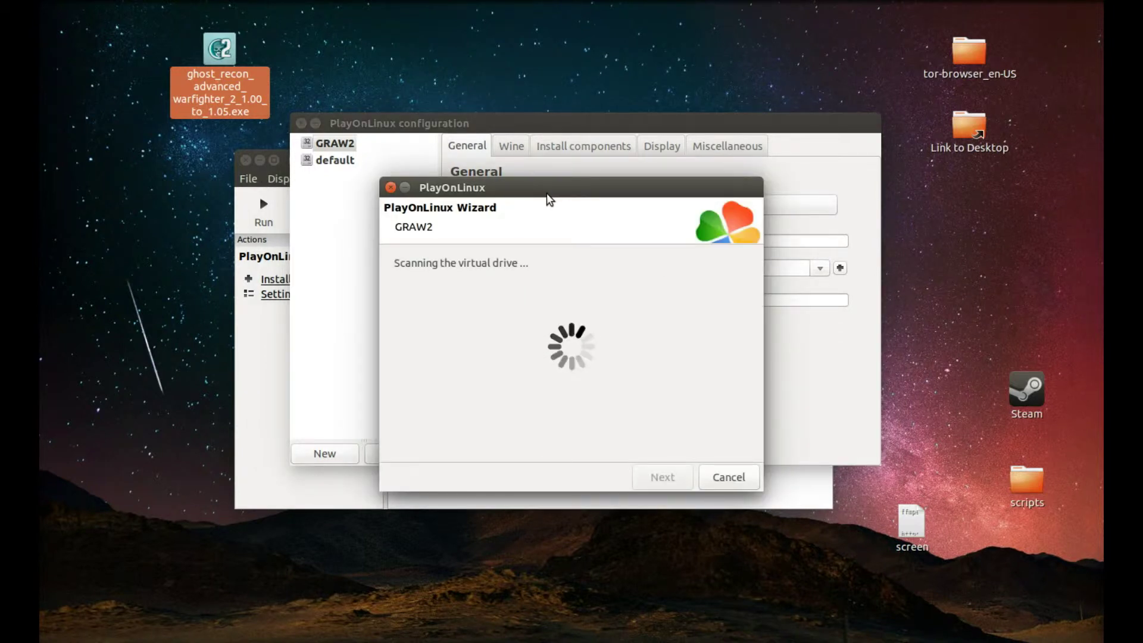
{"action": "scroll", "coordinate": [479, 400], "scroll_direction": "down", "scroll_amount": 5}
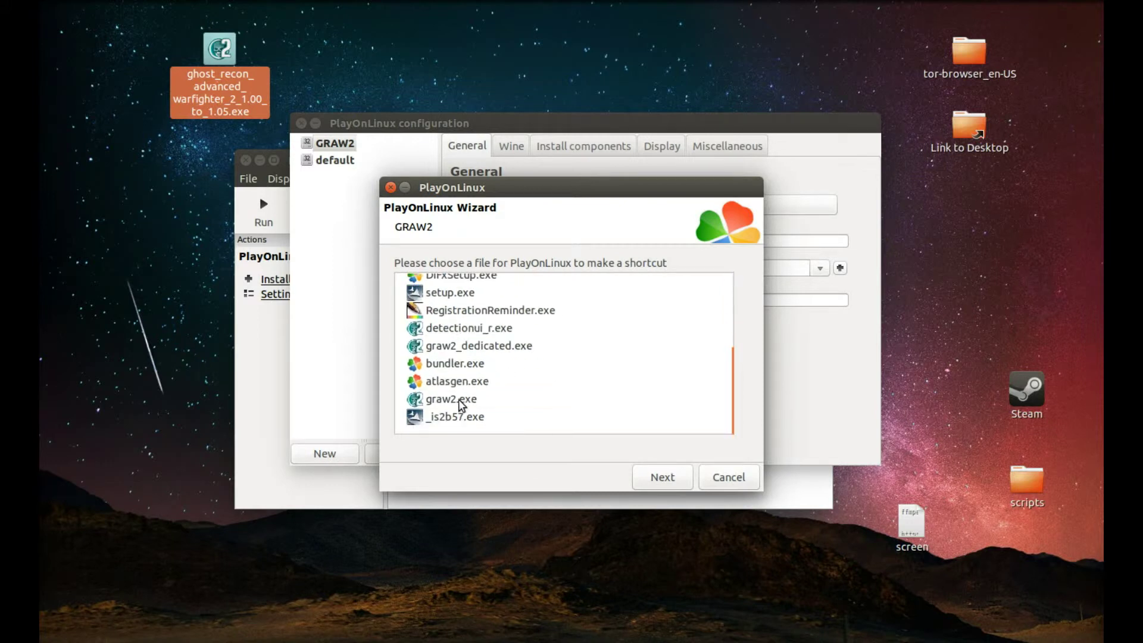
{"action": "left_click", "coordinate": [448, 403]}
{"action": "left_click", "coordinate": [669, 480]}
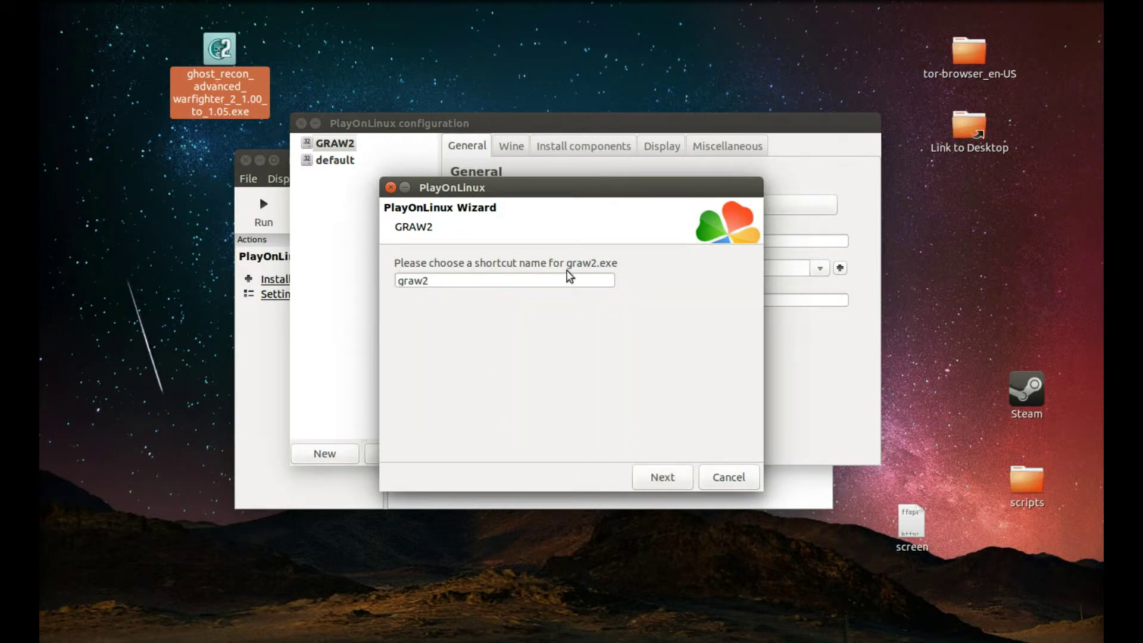
{"action": "left_click", "coordinate": [663, 477]}
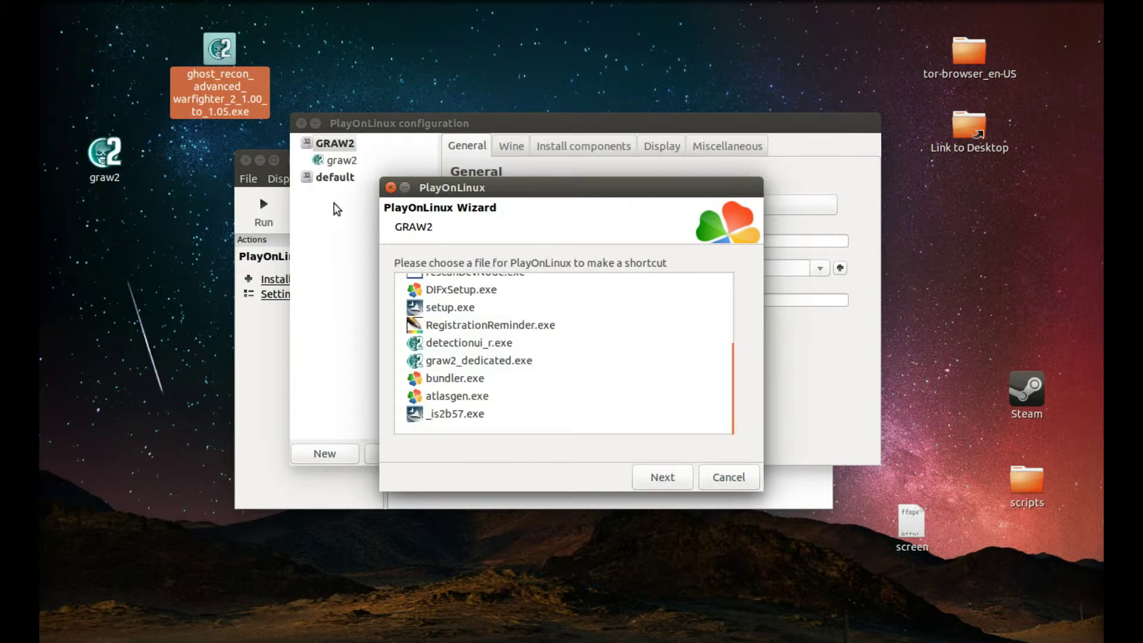
{"action": "left_click", "coordinate": [391, 187]}
{"action": "left_click_drag", "start_coordinate": [102, 235], "coordinate": [110, 156]}
Select the graw2 entry and launch Configure Wine from the drive's Wine settings.
{"action": "left_click", "coordinate": [262, 375]}
{"action": "left_click", "coordinate": [410, 256]}
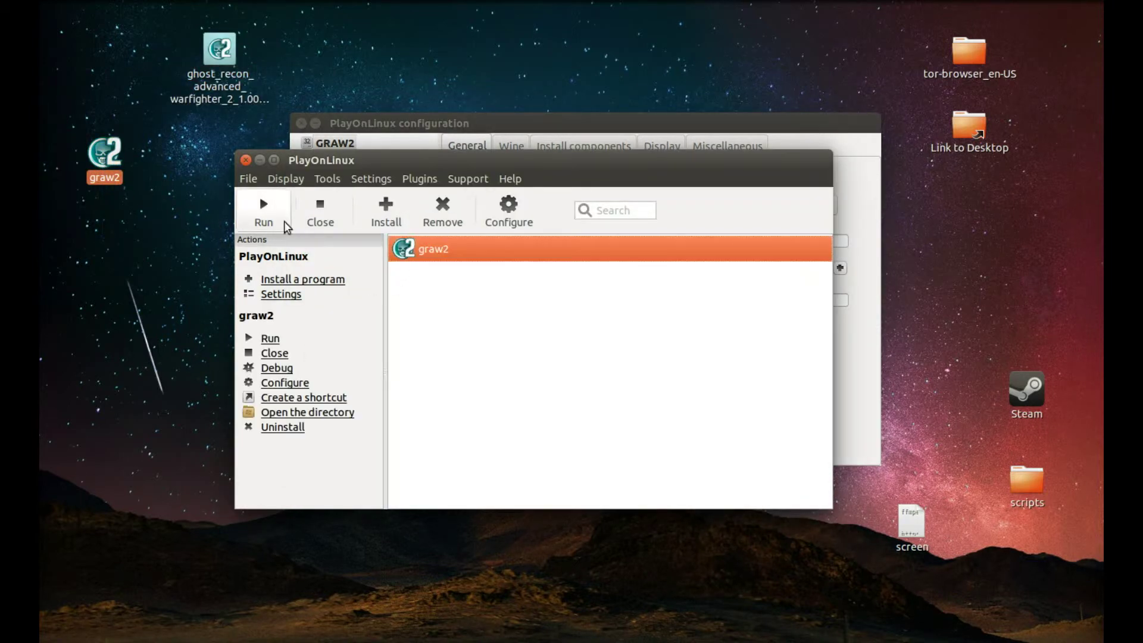
{"action": "left_click_drag", "start_coordinate": [414, 159], "coordinate": [400, 181]}
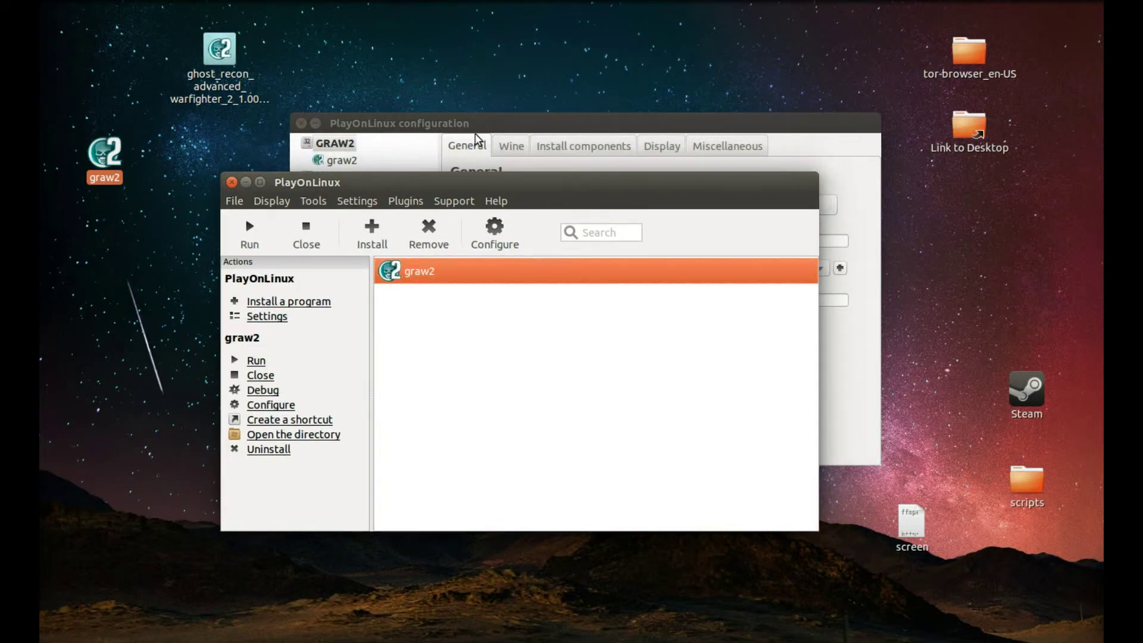
{"action": "left_click_drag", "start_coordinate": [460, 123], "coordinate": [446, 113]}
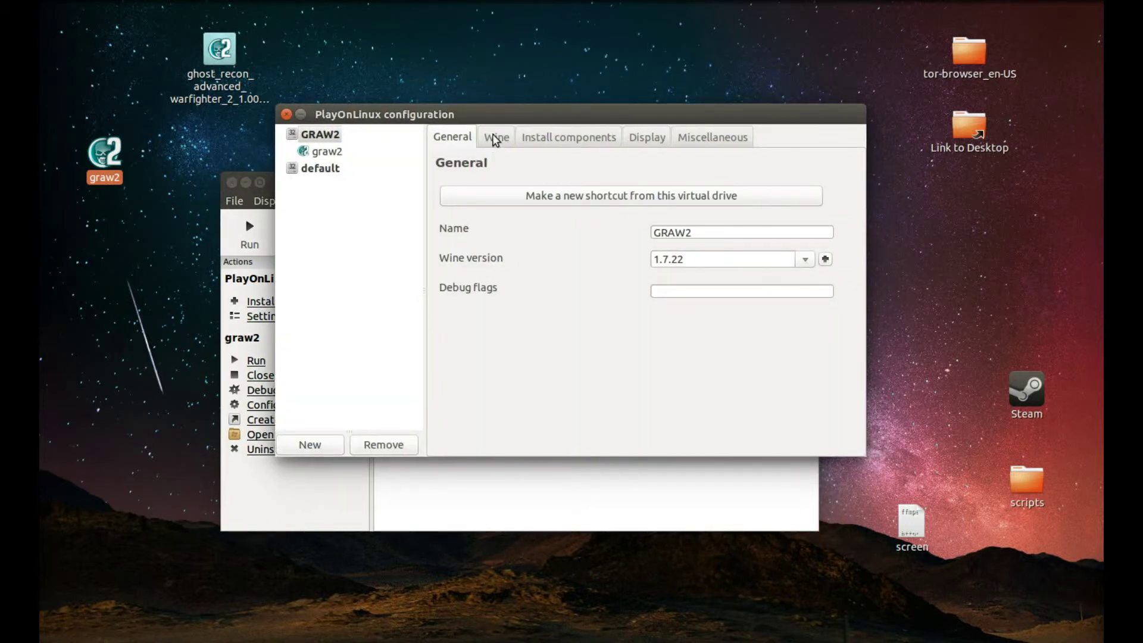
{"action": "left_click", "coordinate": [493, 138]}
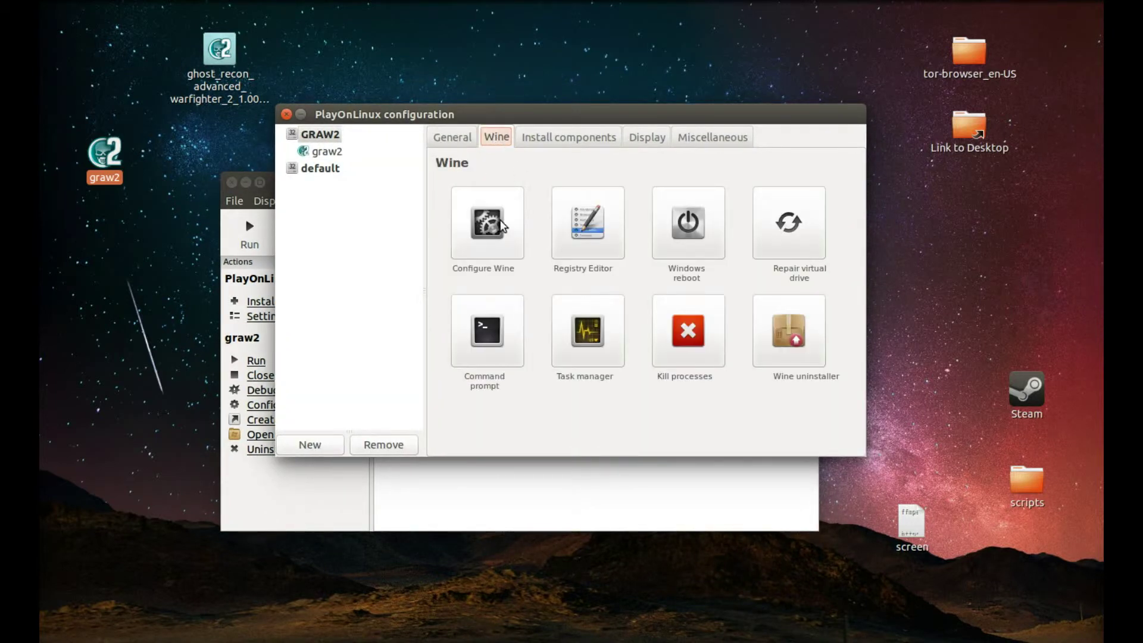
{"action": "left_click", "coordinate": [484, 234]}
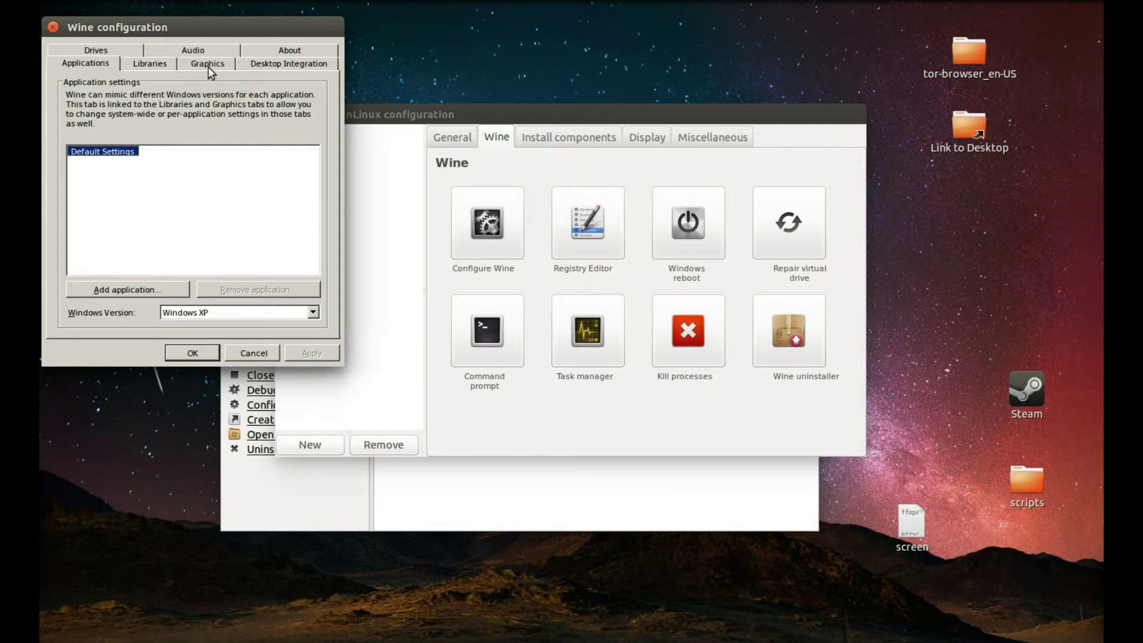
Enable a 1280 x 720 emulated virtual desktop with automatic mouse capture and save with OK.
{"action": "left_click", "coordinate": [208, 64]}
{"action": "left_click", "coordinate": [85, 143]}
{"action": "left_click_drag", "start_coordinate": [178, 162], "coordinate": [135, 164]}
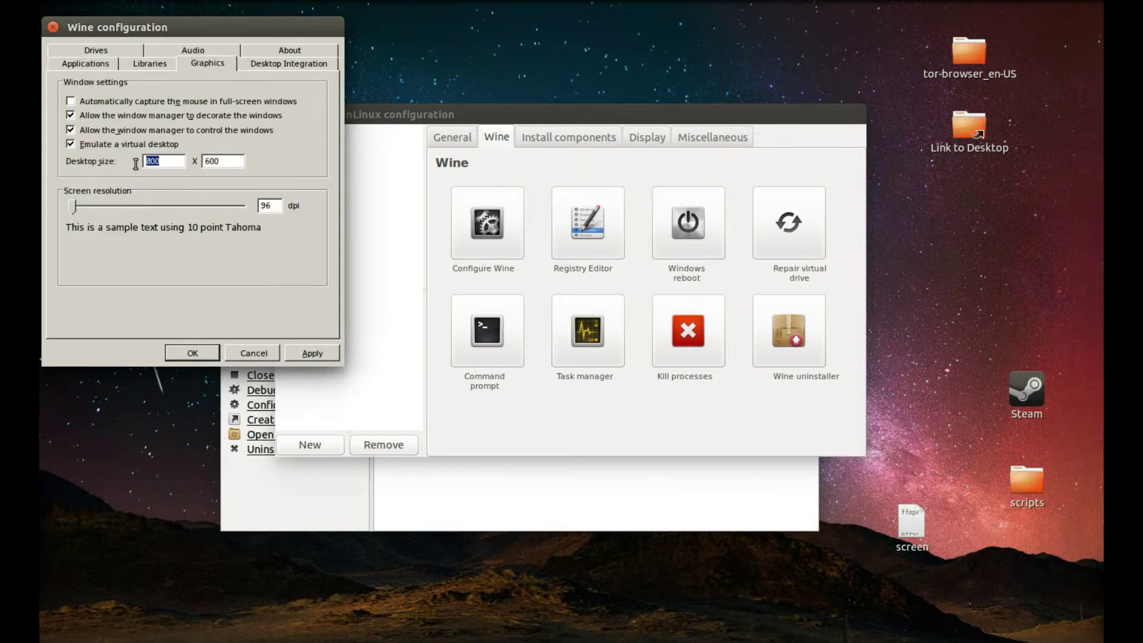
{"action": "type", "text": "1280"}
{"action": "key", "text": "Tab"}
{"action": "type", "text": "720"}
{"action": "left_click", "coordinate": [71, 102]}
{"action": "left_click", "coordinate": [200, 352]}
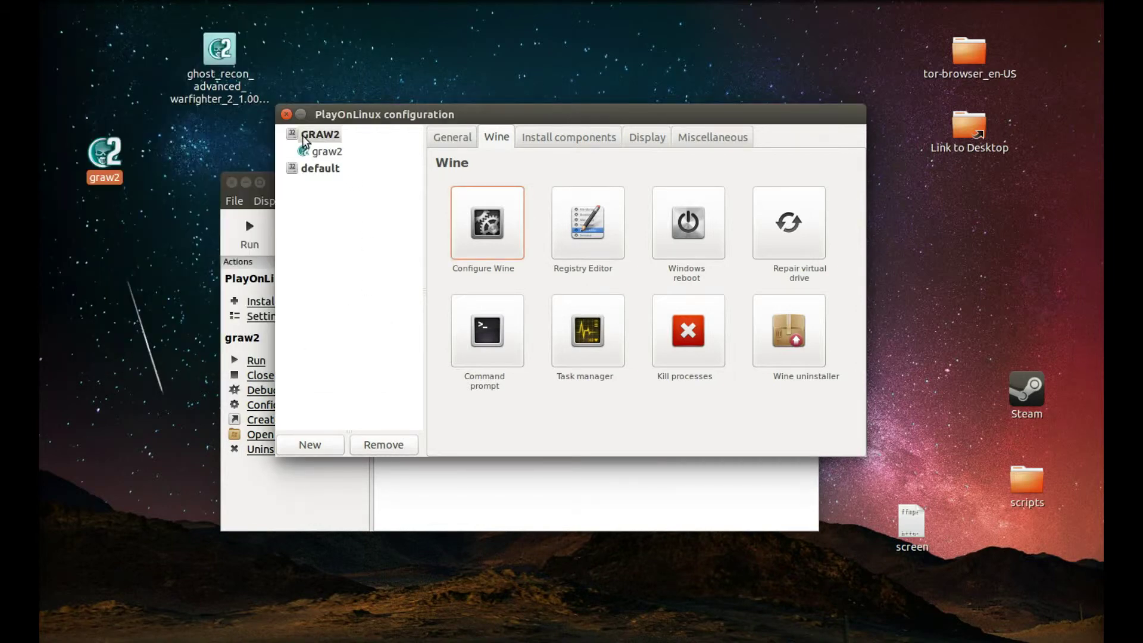
{"action": "left_click_drag", "start_coordinate": [462, 119], "coordinate": [497, 318]}
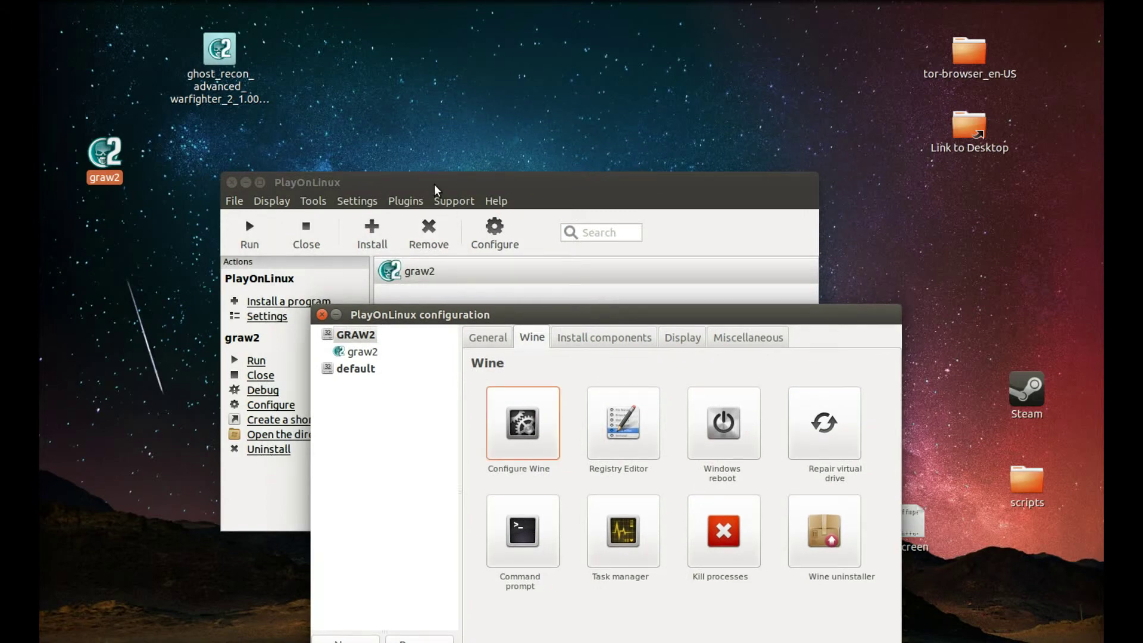
{"action": "left_click_drag", "start_coordinate": [434, 188], "coordinate": [419, 121]}
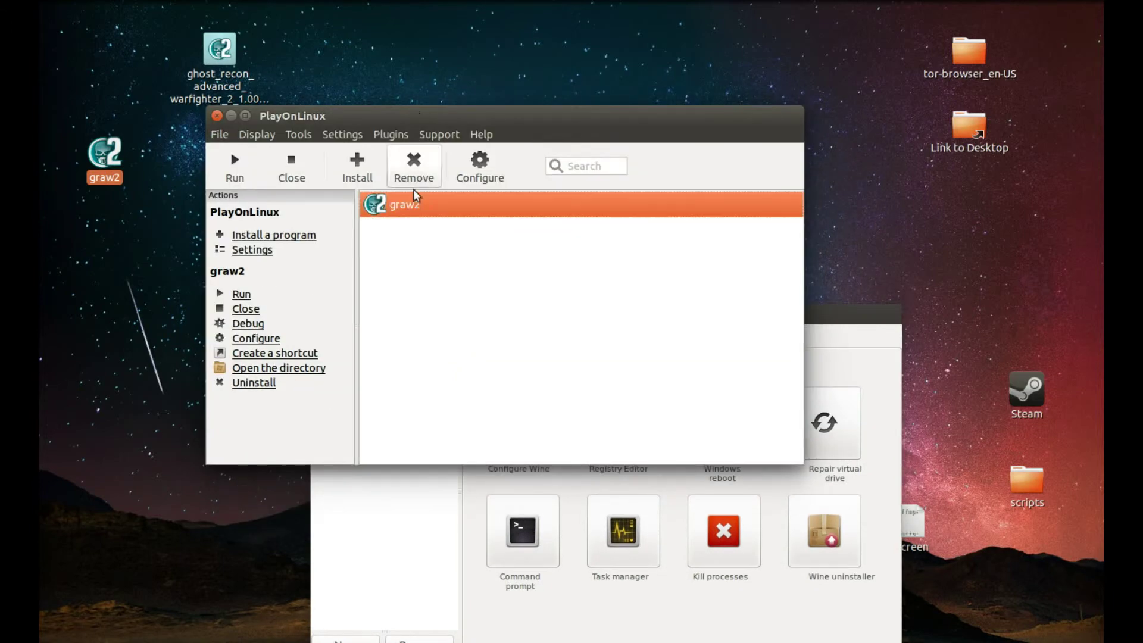
Run graw2 and position its Wine desktop window while the game starts up.
{"action": "left_click", "coordinate": [255, 165]}
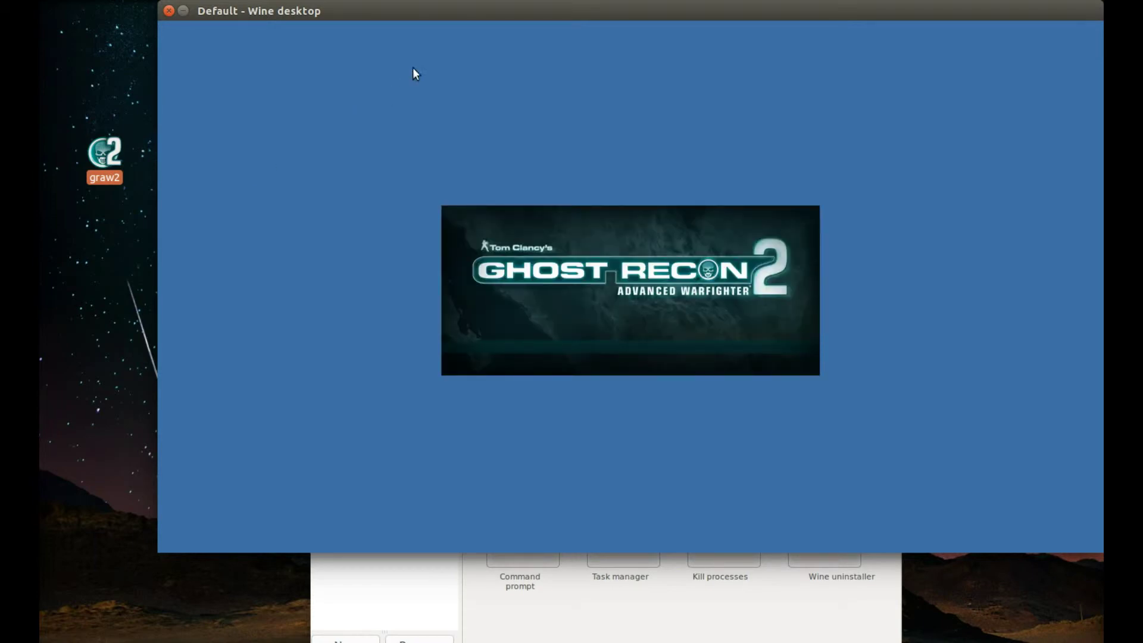
{"action": "left_click_drag", "start_coordinate": [450, 17], "coordinate": [404, 54]}
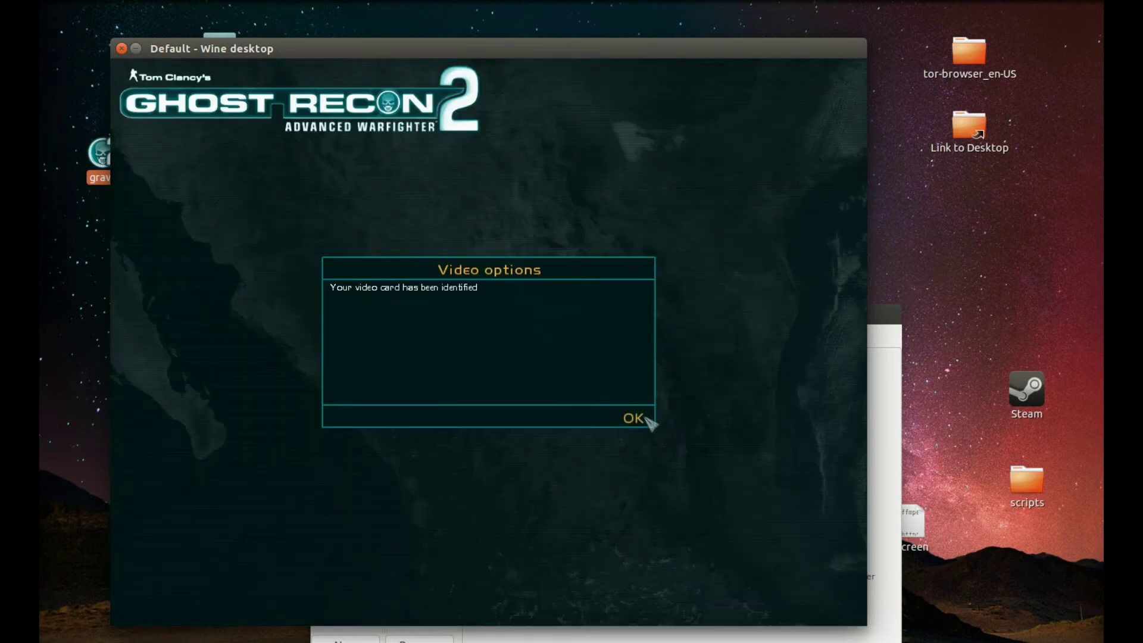
Dismiss the video card notice and create a new profile named Unnamed.
{"action": "left_click", "coordinate": [645, 418]}
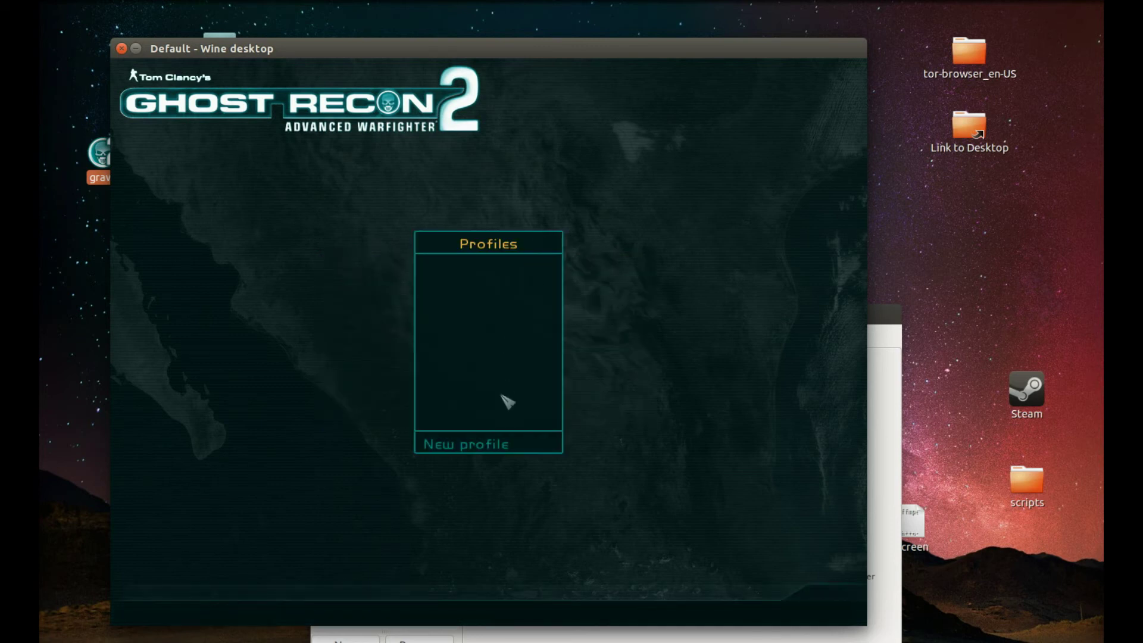
{"action": "left_click", "coordinate": [489, 443]}
{"action": "key", "text": "Return"}
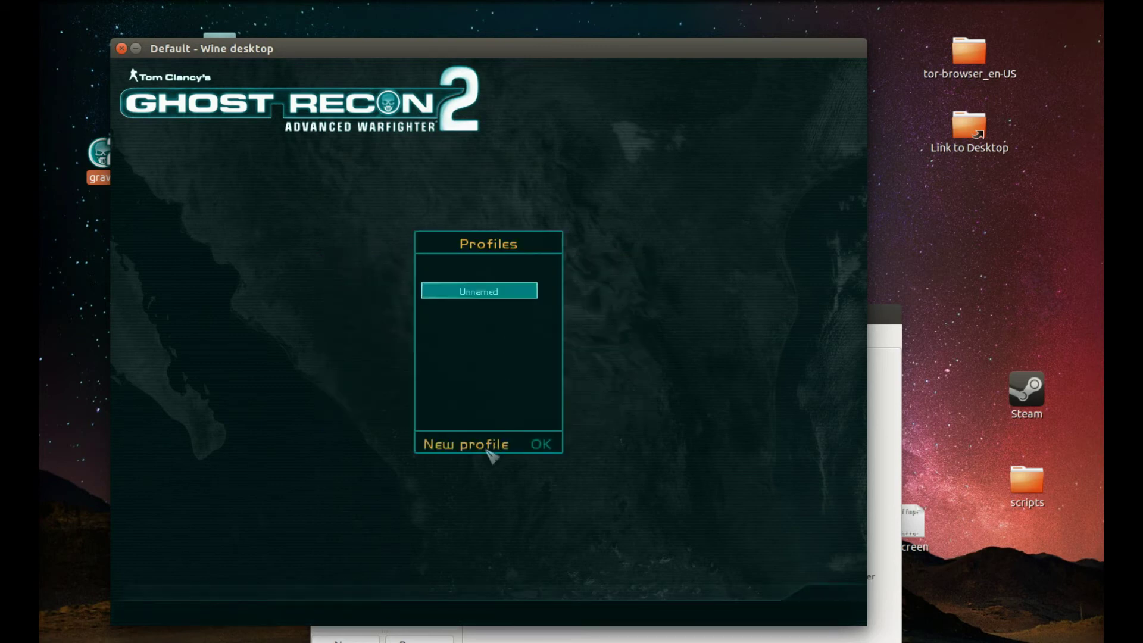
{"action": "left_click", "coordinate": [524, 441]}
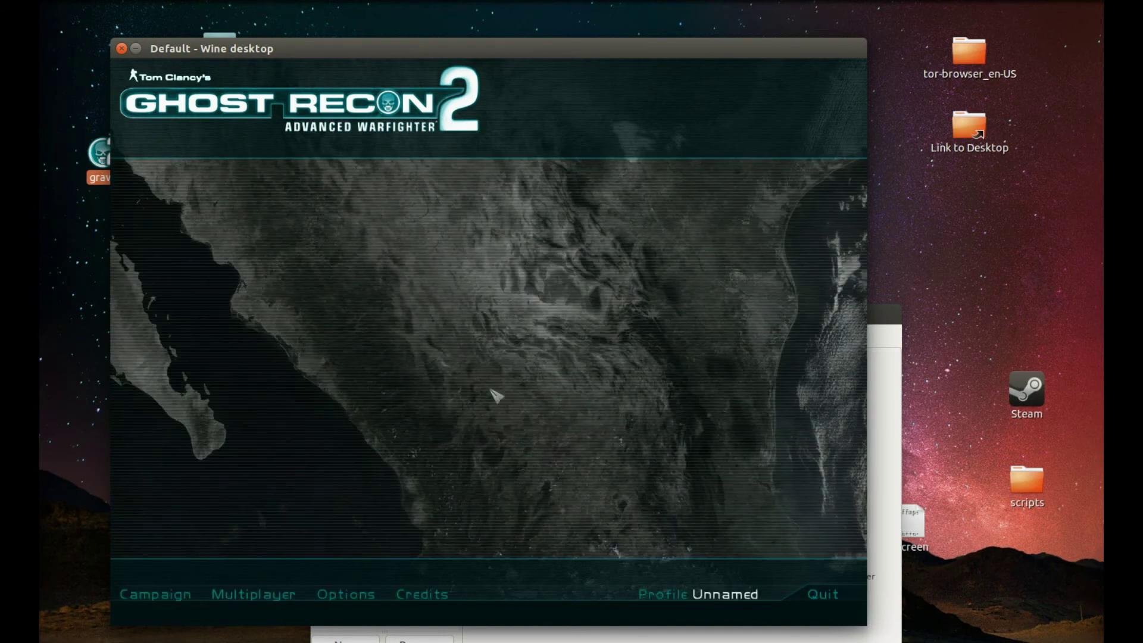
Set video options to 16:9 aspect, 1280x720 resolution and Medium effects quality.
{"action": "left_click", "coordinate": [344, 595]}
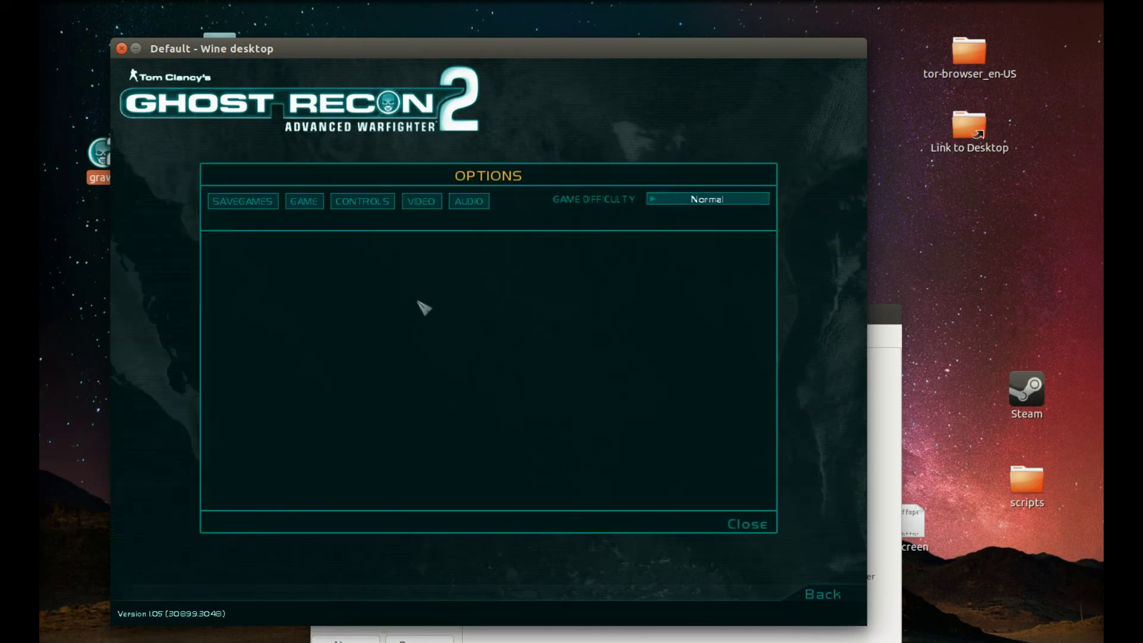
{"action": "left_click", "coordinate": [421, 203]}
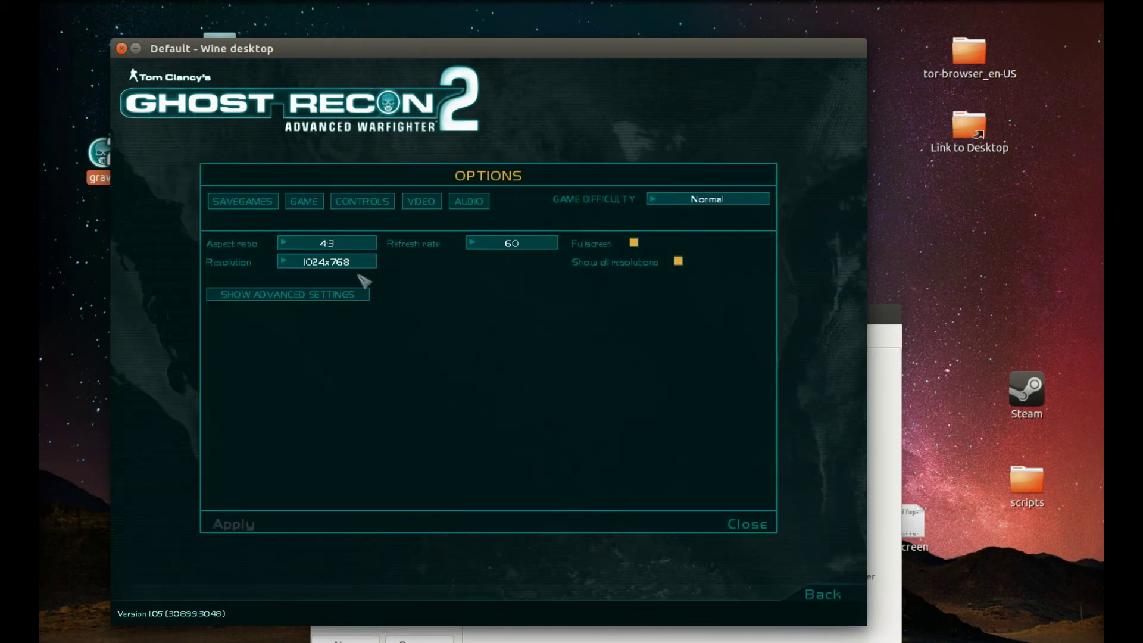
{"action": "left_click", "coordinate": [330, 245]}
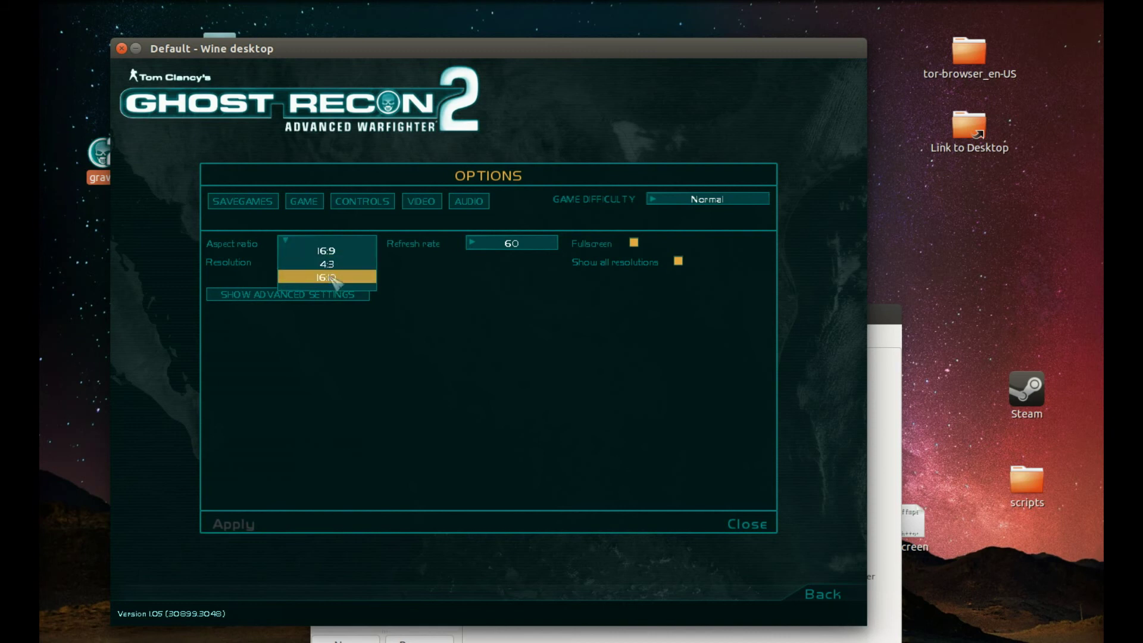
{"action": "left_click", "coordinate": [326, 251]}
{"action": "left_click", "coordinate": [331, 268]}
{"action": "left_click", "coordinate": [331, 269]}
{"action": "left_click", "coordinate": [330, 298]}
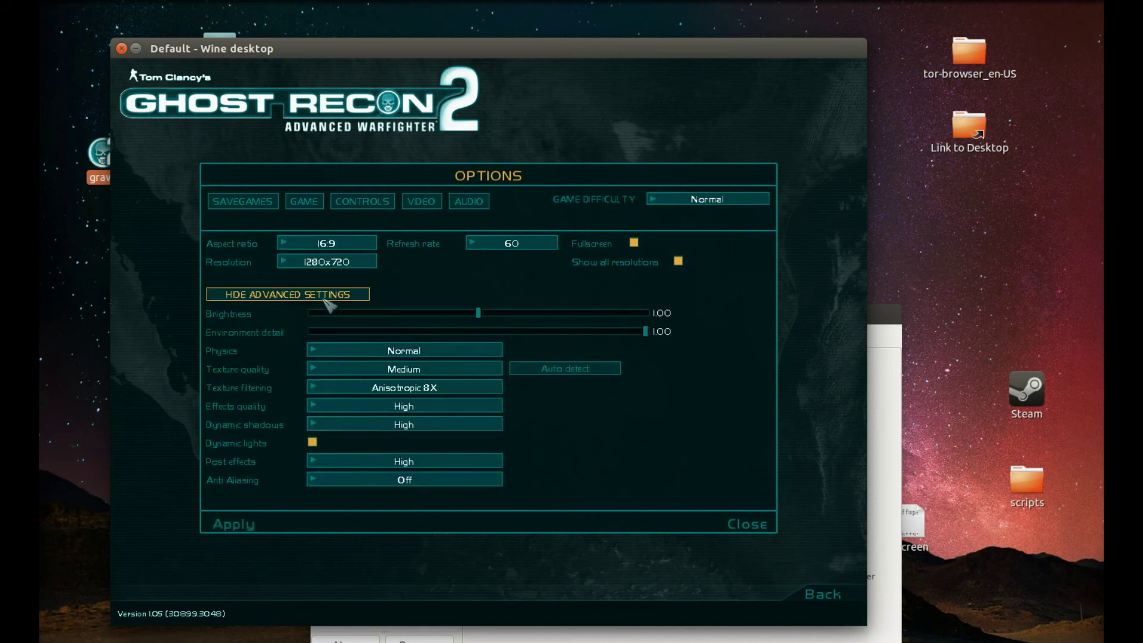
{"action": "left_click", "coordinate": [404, 407]}
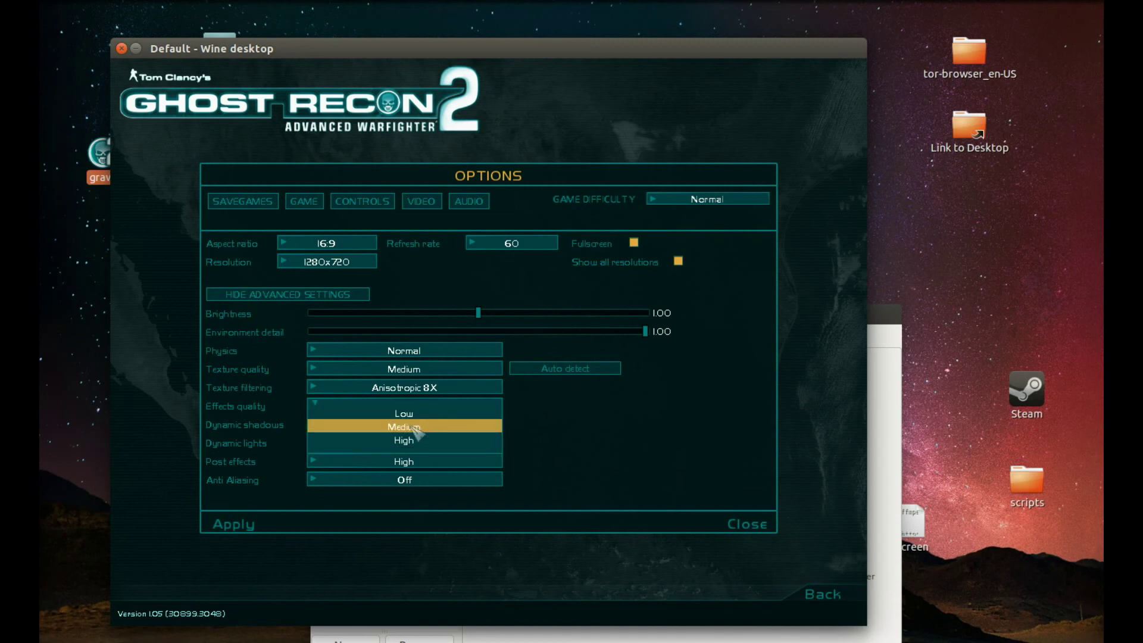
{"action": "left_click", "coordinate": [414, 427]}
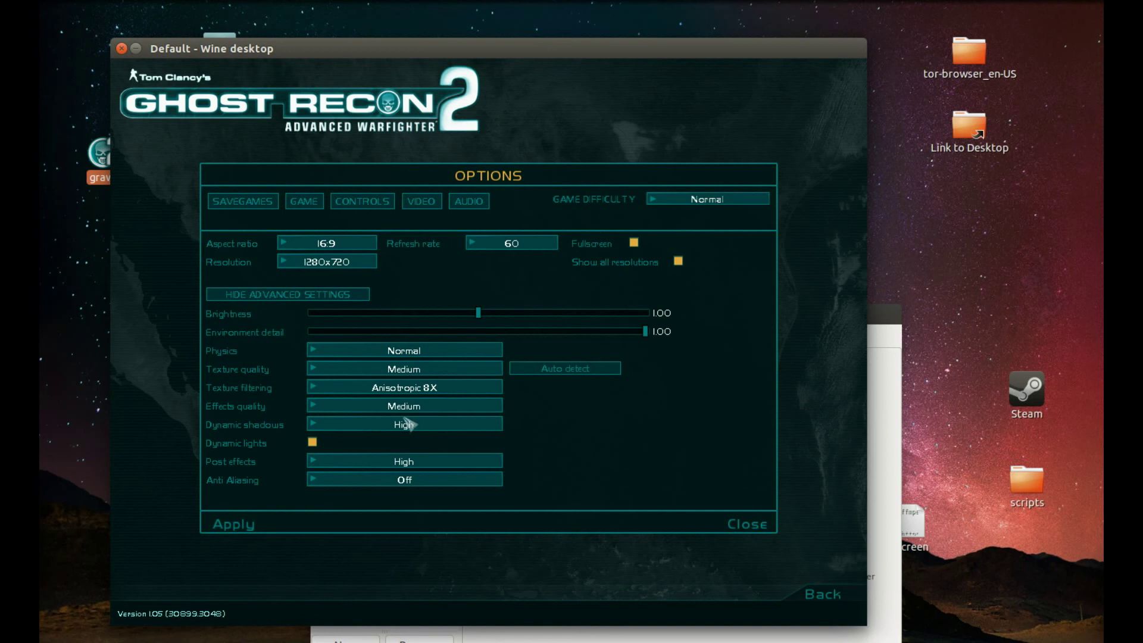
{"action": "left_click", "coordinate": [408, 426]}
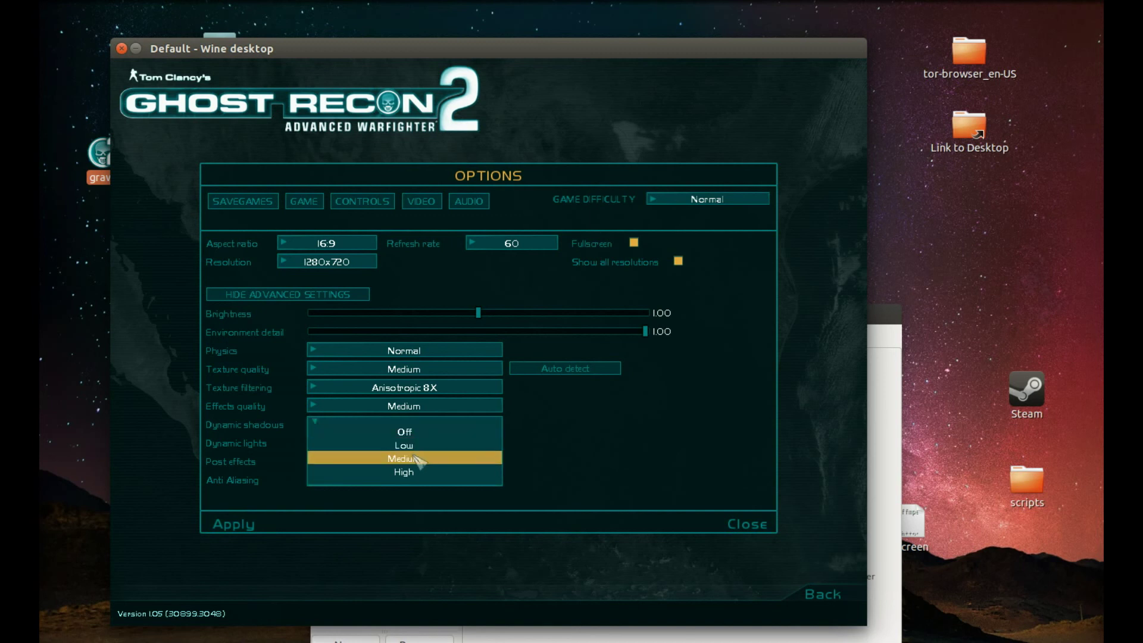